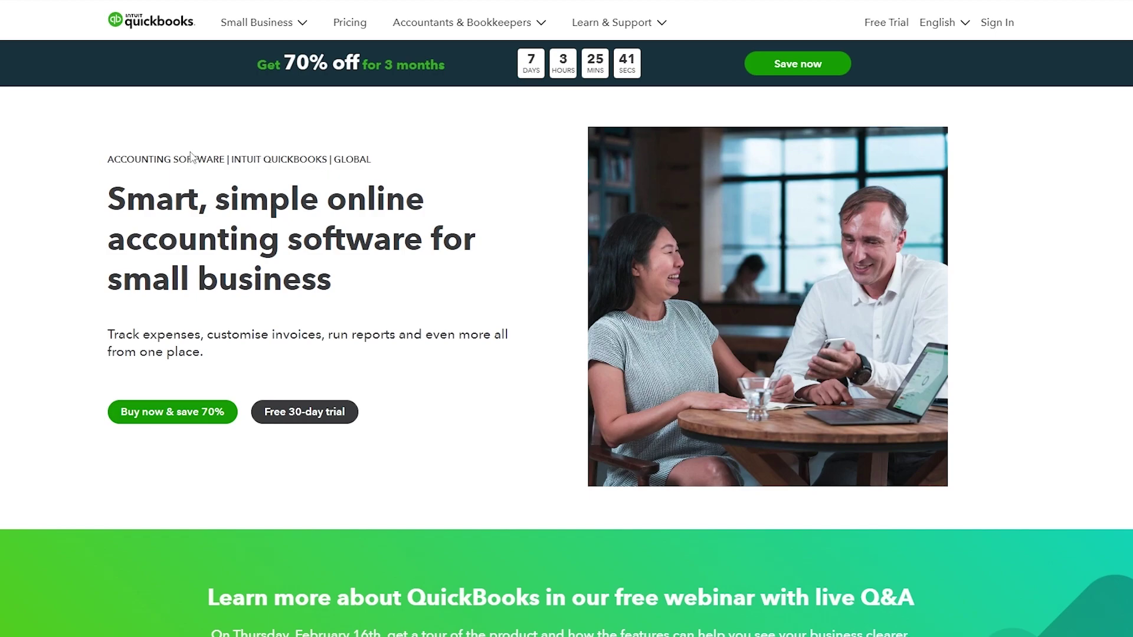
Scroll through the QuickBooks homepage and go to Pricing from the top navigation.
{"action": "scroll", "coordinate": [194, 154], "scroll_direction": "down", "scroll_amount": 10}
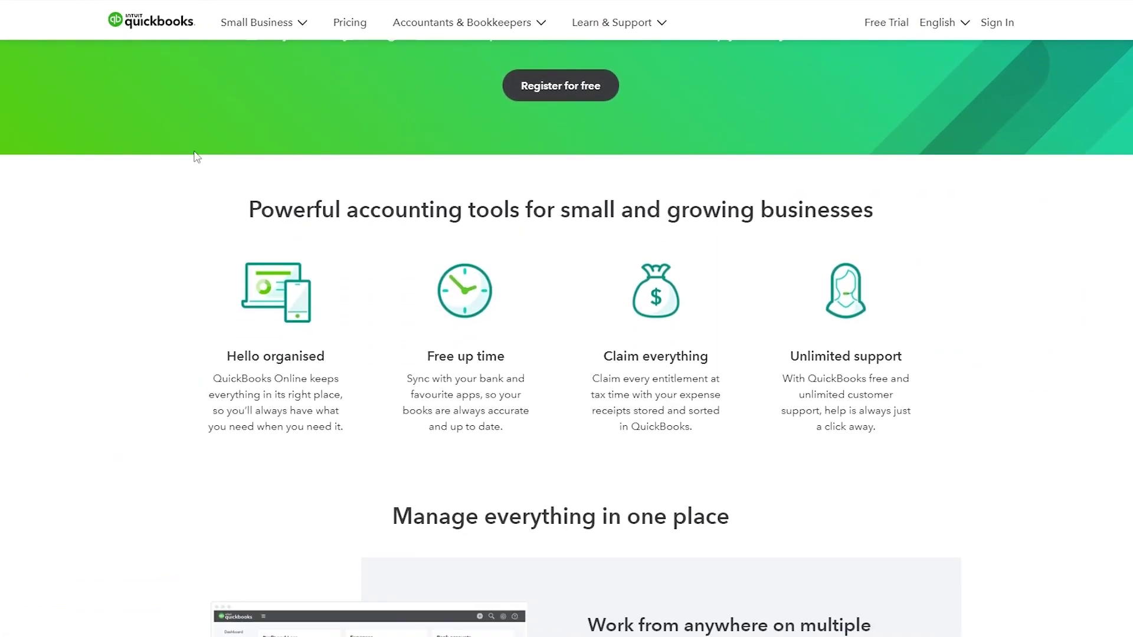
{"action": "scroll", "coordinate": [197, 156], "scroll_direction": "down", "scroll_amount": 10}
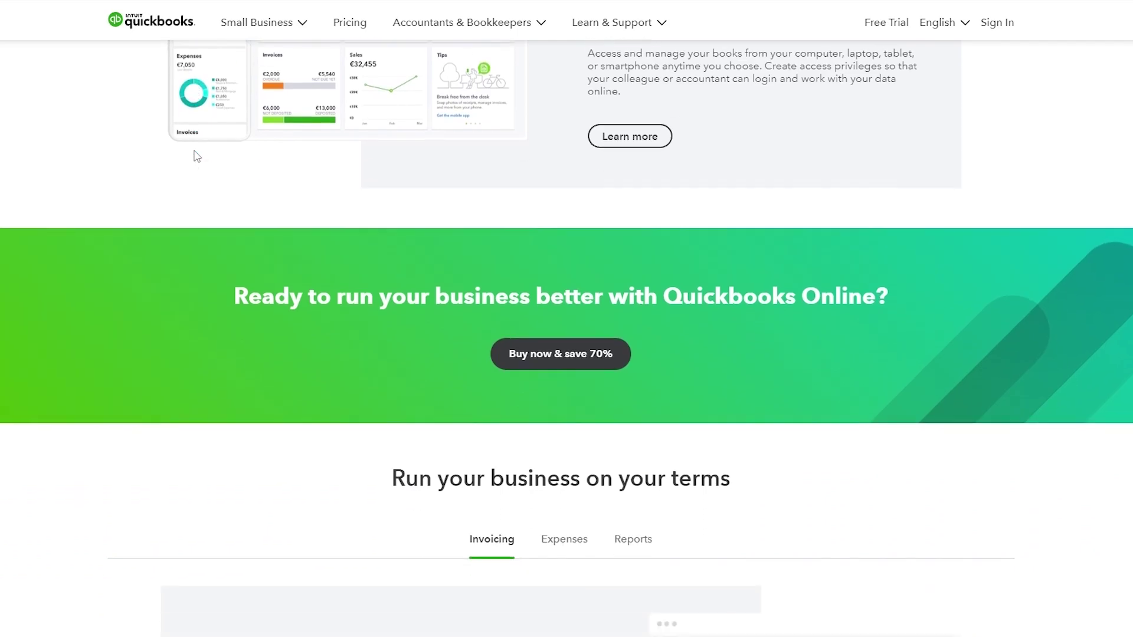
{"action": "scroll", "coordinate": [195, 151], "scroll_direction": "down", "scroll_amount": 5}
{"action": "scroll", "coordinate": [197, 148], "scroll_direction": "up", "scroll_amount": 5}
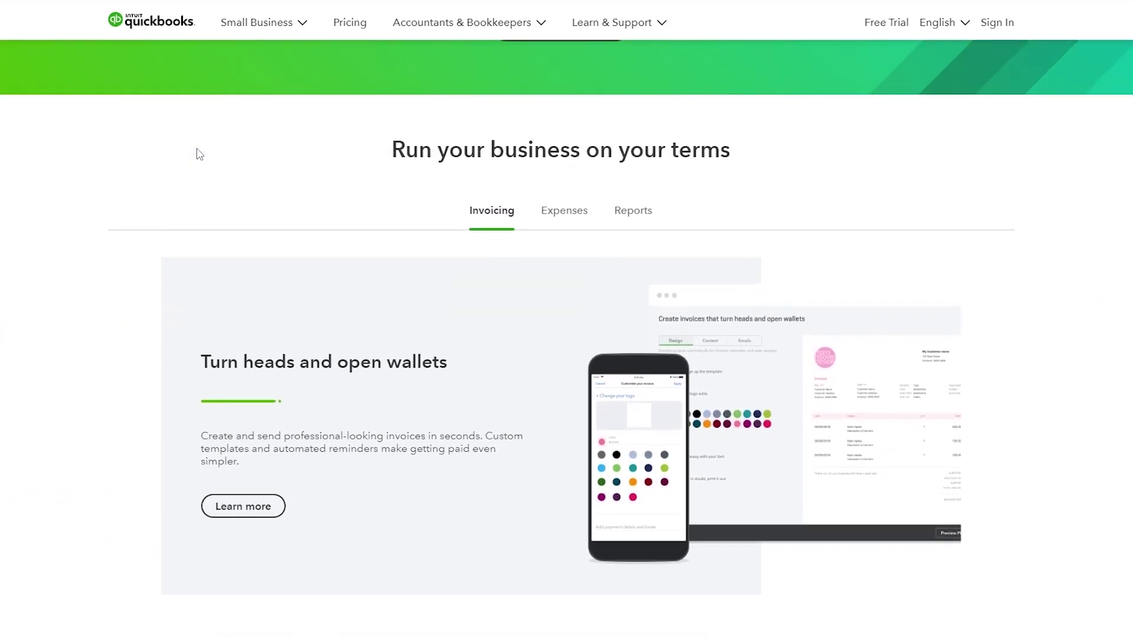
{"action": "scroll", "coordinate": [200, 153], "scroll_direction": "up", "scroll_amount": 1}
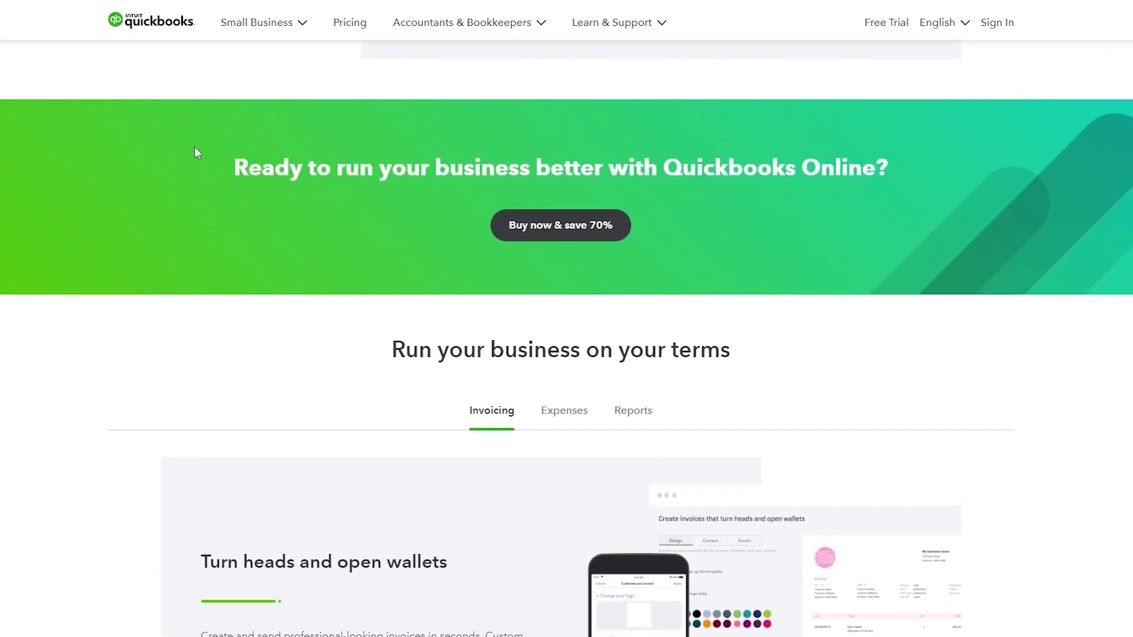
{"action": "scroll", "coordinate": [196, 152], "scroll_direction": "up", "scroll_amount": 15}
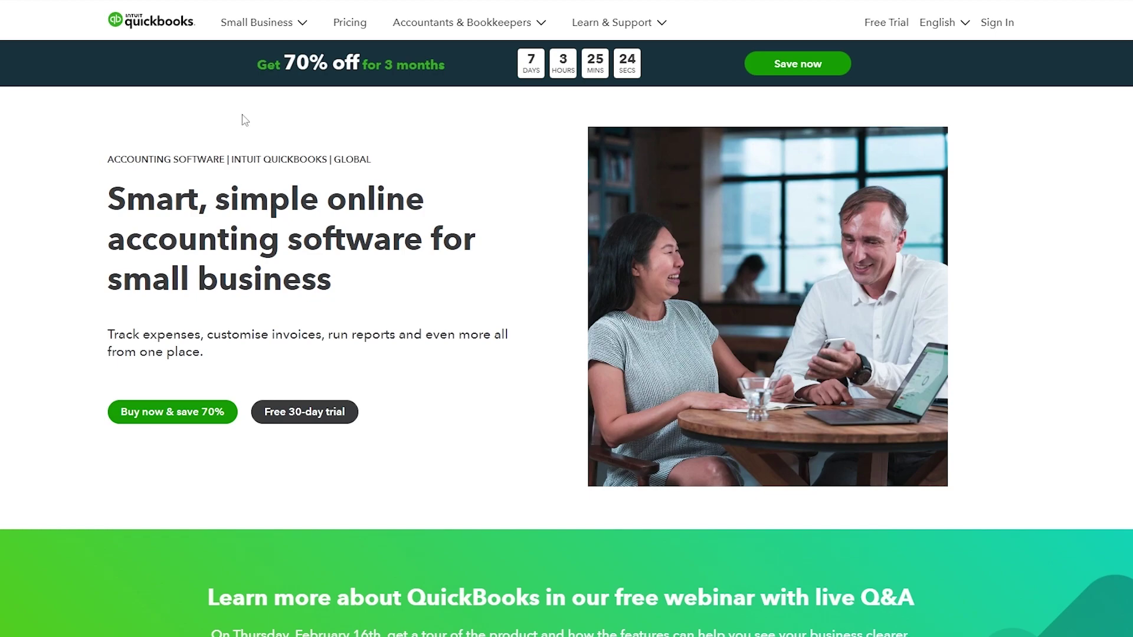
{"action": "mouse_move", "coordinate": [461, 17]}
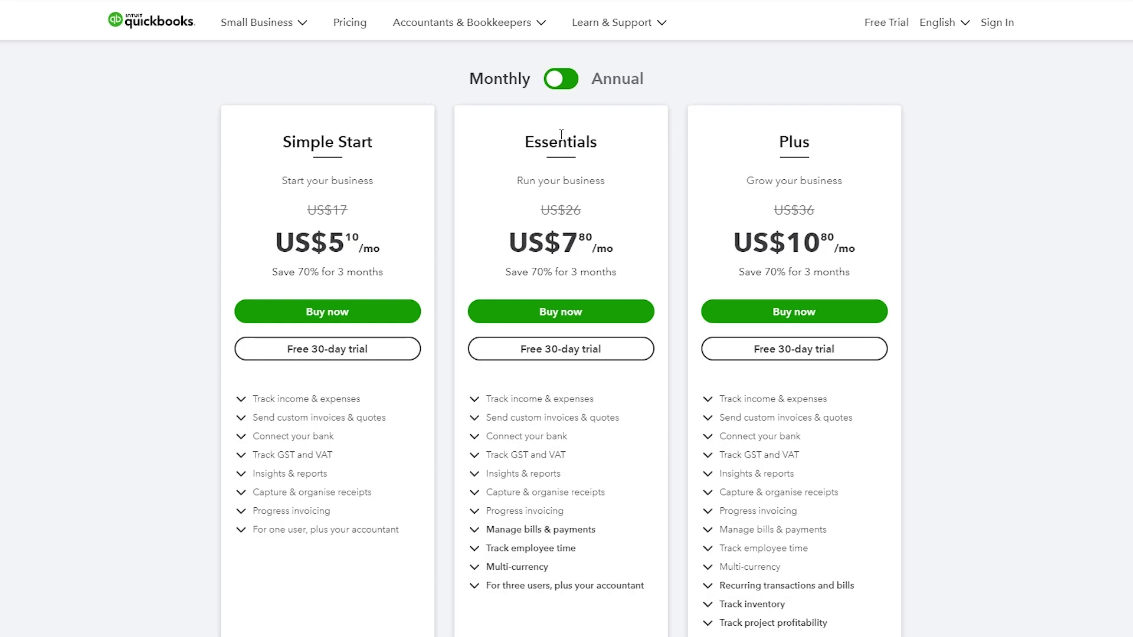
Compare plan prices, highlighting the Simple Start and Plus monthly prices, then return to the top.
{"action": "scroll", "coordinate": [561, 134], "scroll_direction": "down", "scroll_amount": 3}
{"action": "scroll", "coordinate": [443, 142], "scroll_direction": "up", "scroll_amount": 4}
{"action": "scroll", "coordinate": [328, 151], "scroll_direction": "down", "scroll_amount": 1}
{"action": "scroll", "coordinate": [927, 159], "scroll_direction": "down", "scroll_amount": 1}
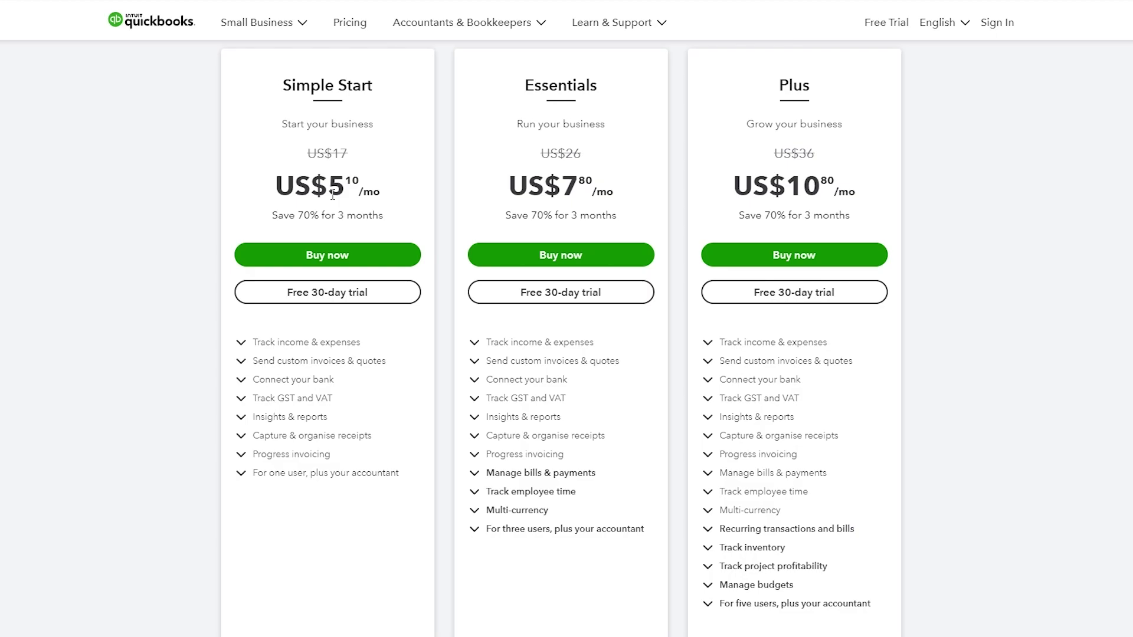
{"action": "left_click_drag", "start_coordinate": [332, 195], "coordinate": [374, 194]}
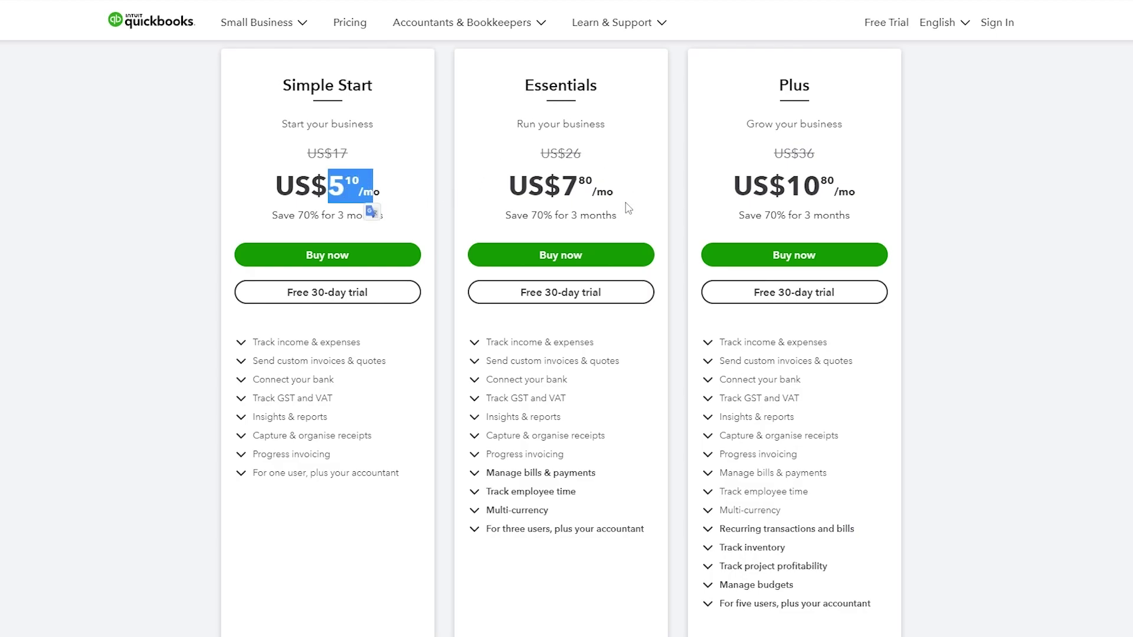
{"action": "left_click", "coordinate": [569, 186]}
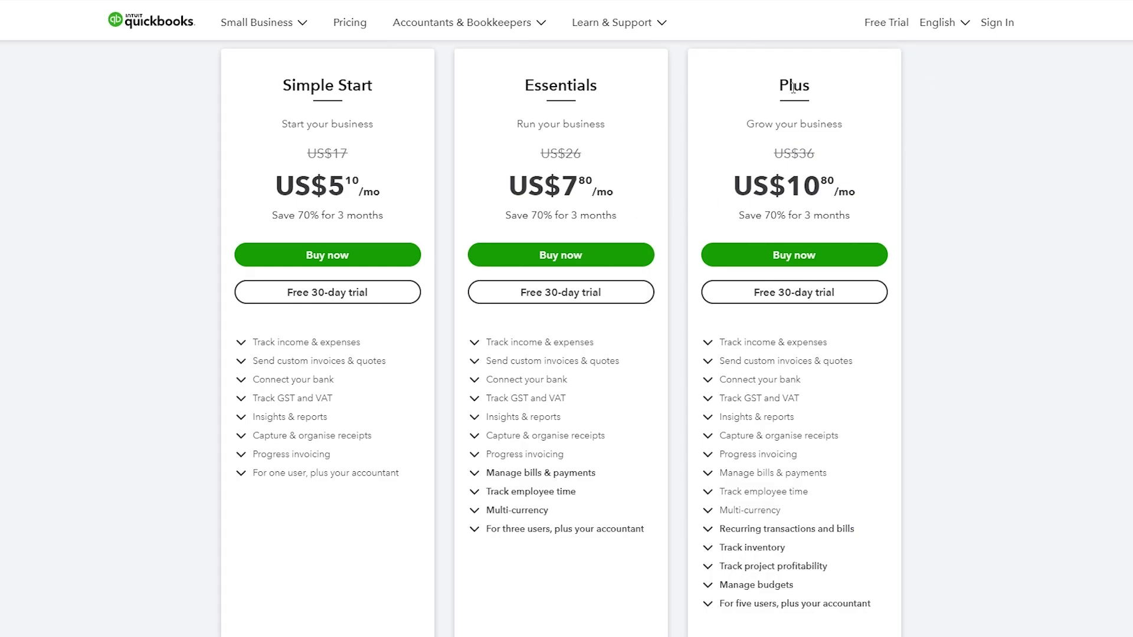
{"action": "left_click_drag", "start_coordinate": [799, 186], "coordinate": [839, 190]}
{"action": "left_click", "coordinate": [841, 193]}
{"action": "scroll", "coordinate": [629, 227], "scroll_direction": "up", "scroll_amount": 3}
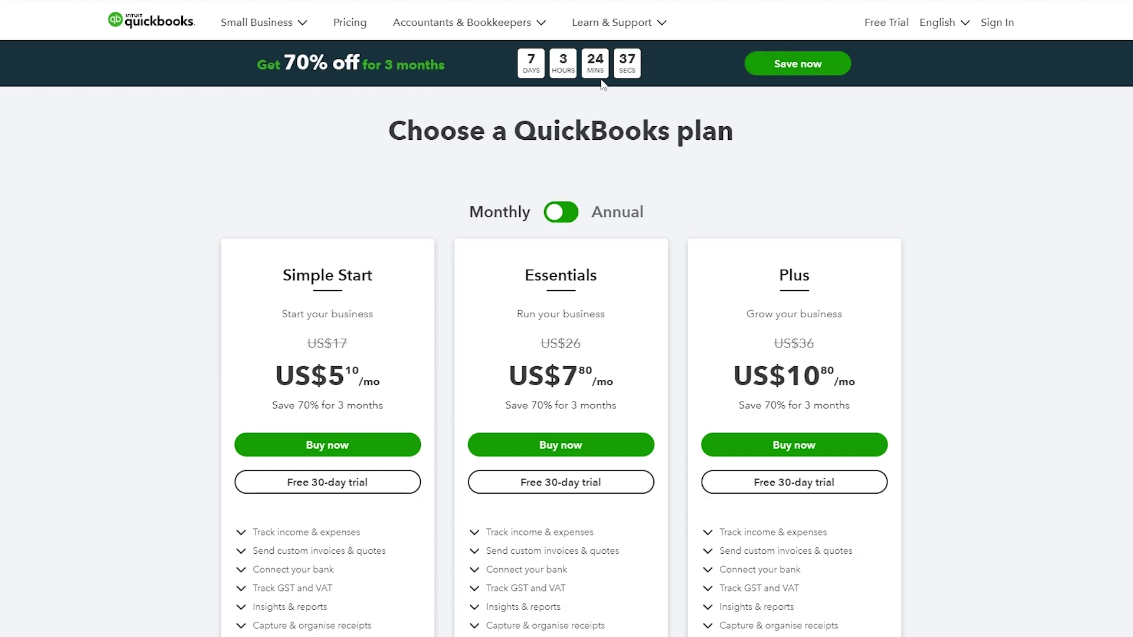
{"action": "scroll", "coordinate": [519, 140], "scroll_direction": "down", "scroll_amount": 5}
{"action": "scroll", "coordinate": [446, 380], "scroll_direction": "up", "scroll_amount": 1}
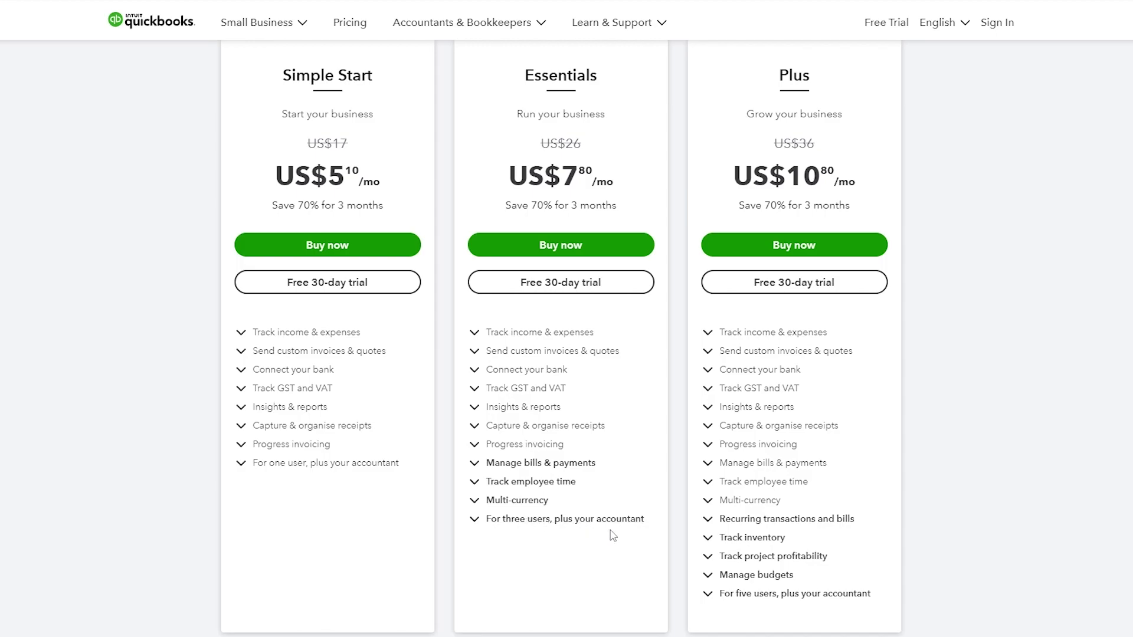
{"action": "scroll", "coordinate": [612, 535], "scroll_direction": "up", "scroll_amount": 1}
{"action": "scroll", "coordinate": [772, 438], "scroll_direction": "down", "scroll_amount": 2}
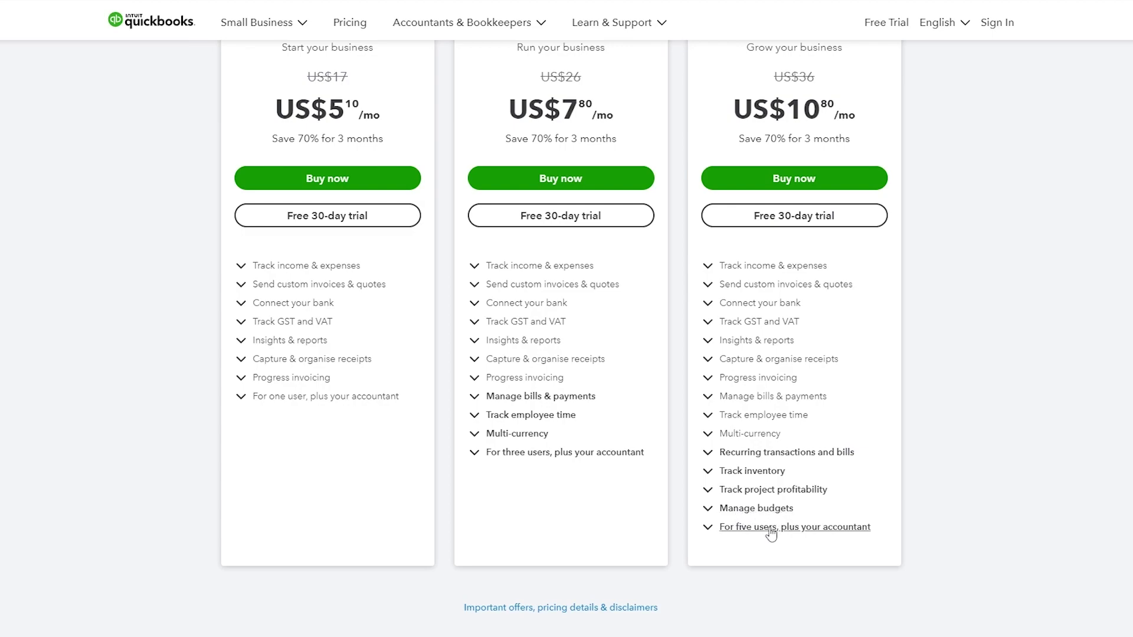
{"action": "scroll", "coordinate": [933, 544], "scroll_direction": "up", "scroll_amount": 3}
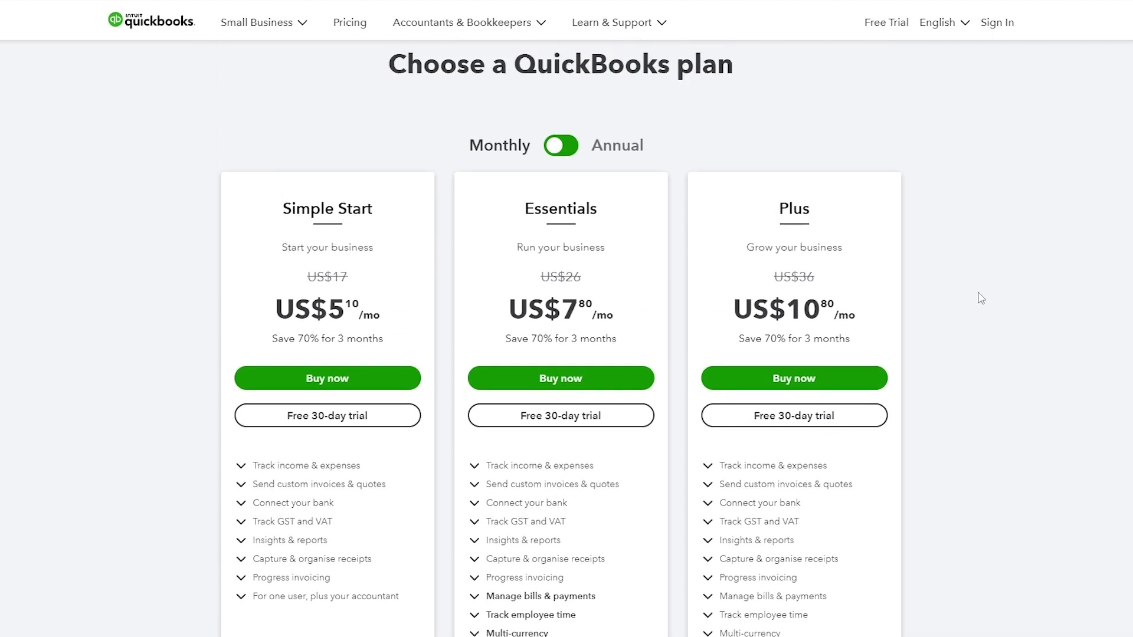
{"action": "scroll", "coordinate": [1006, 309], "scroll_direction": "up", "scroll_amount": 1}
{"action": "scroll", "coordinate": [990, 306], "scroll_direction": "down", "scroll_amount": 2}
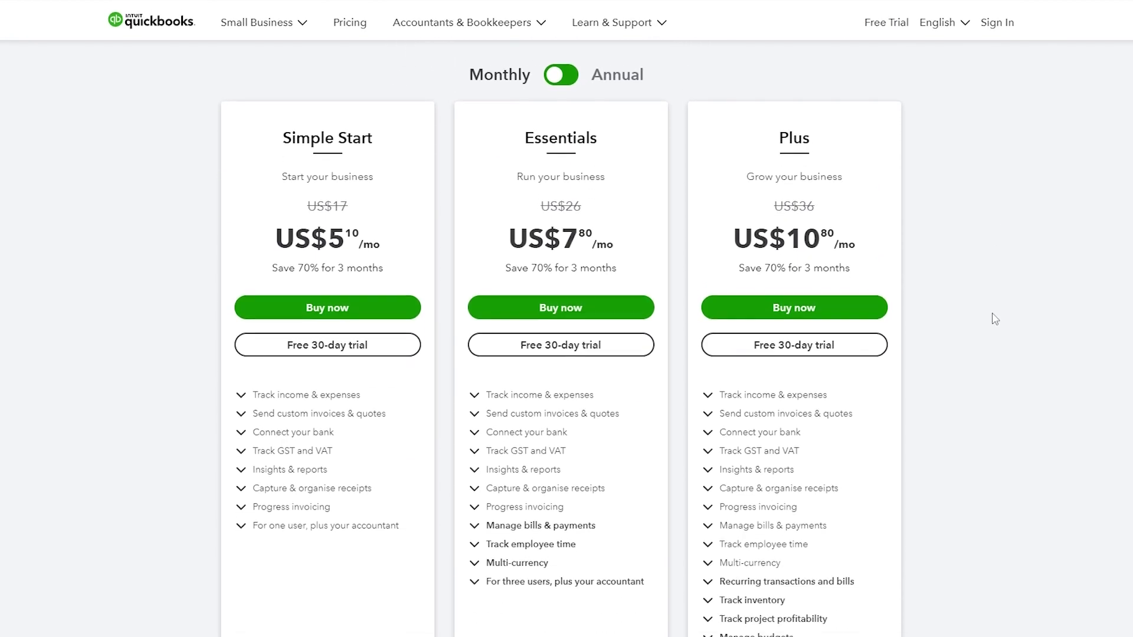
{"action": "scroll", "coordinate": [991, 309], "scroll_direction": "down", "scroll_amount": 2}
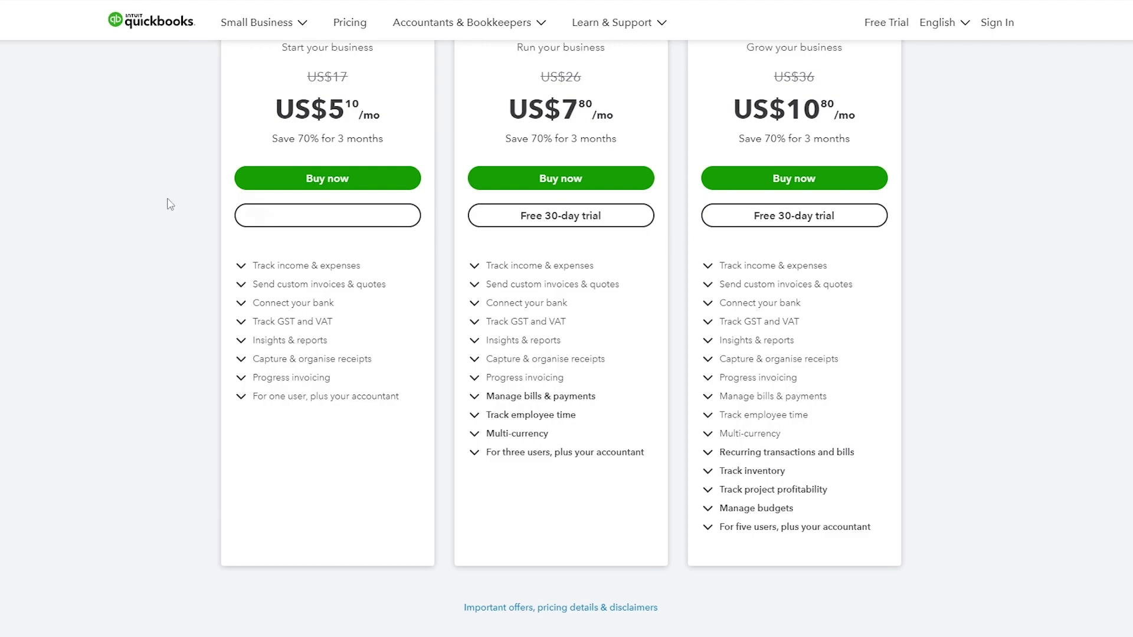
Start the Simple Start free 30-day trial and begin entering the legal business name.
{"action": "left_click", "coordinate": [370, 230]}
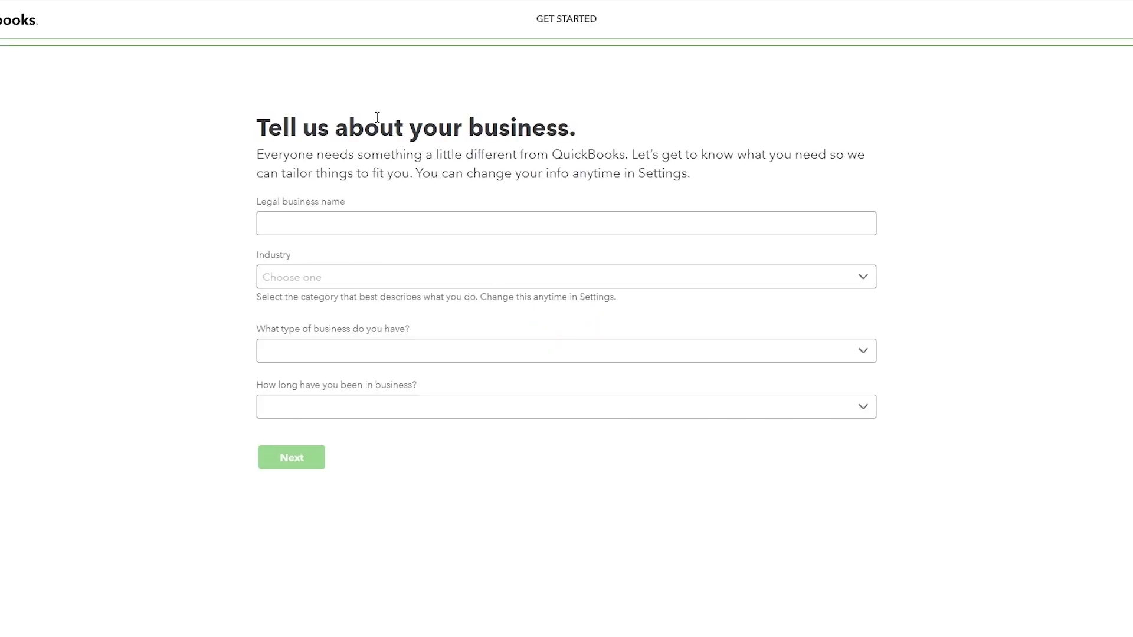
{"action": "left_click", "coordinate": [283, 222]}
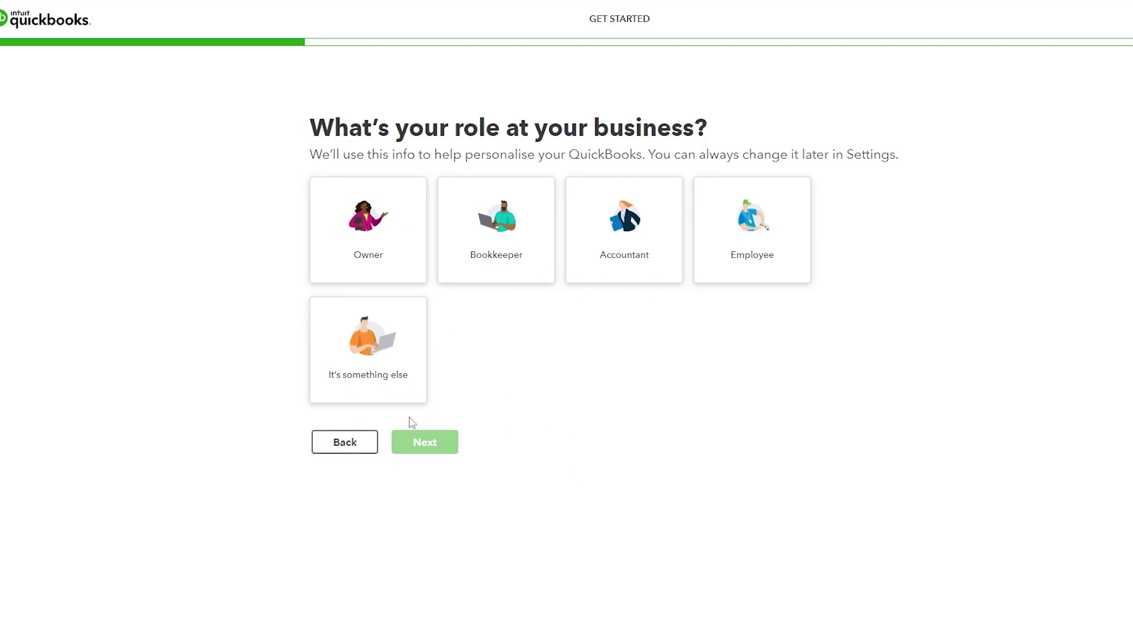
Try the Bookkeeper, Accountant, Employee, something-else and Owner role cards.
{"action": "left_click", "coordinate": [498, 245]}
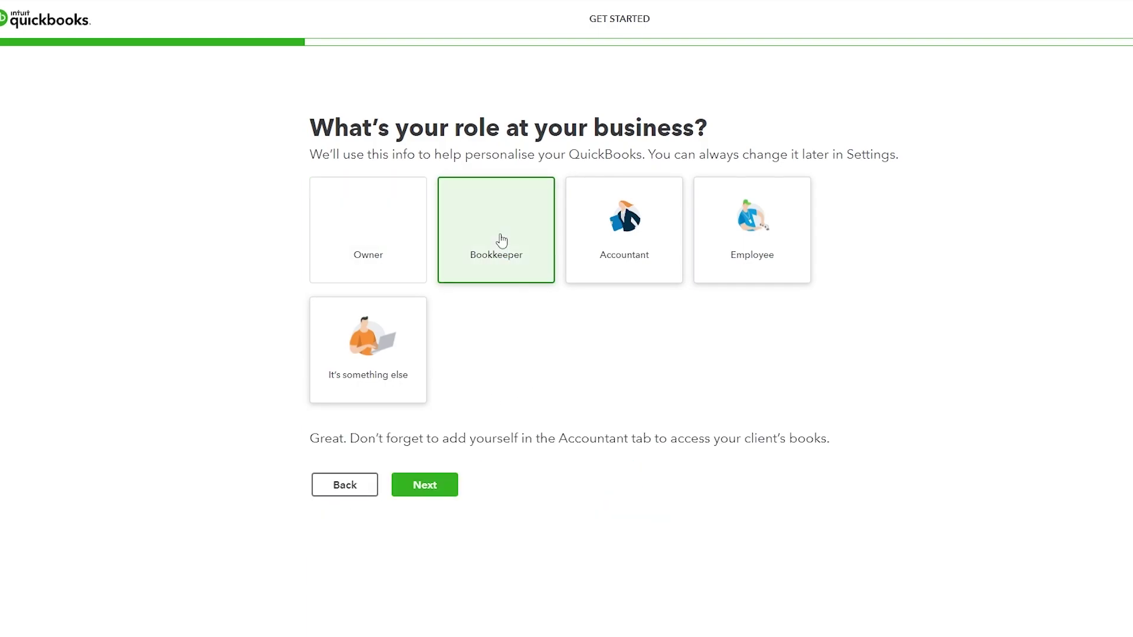
{"action": "left_click", "coordinate": [667, 244]}
{"action": "left_click", "coordinate": [752, 247]}
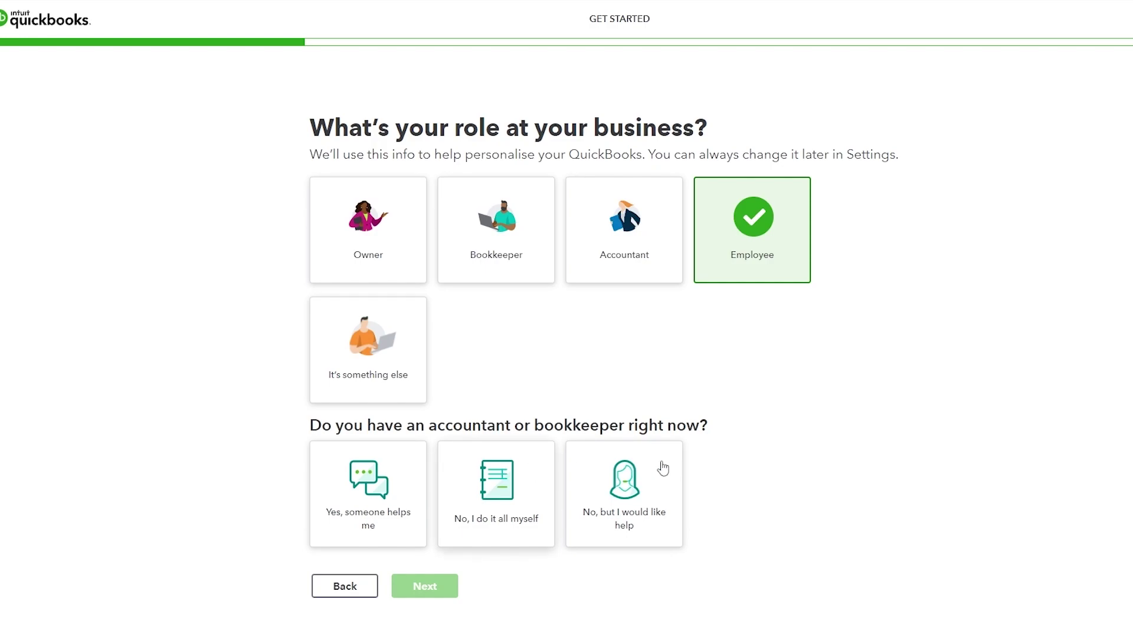
{"action": "left_click", "coordinate": [407, 354]}
{"action": "left_click", "coordinate": [387, 282]}
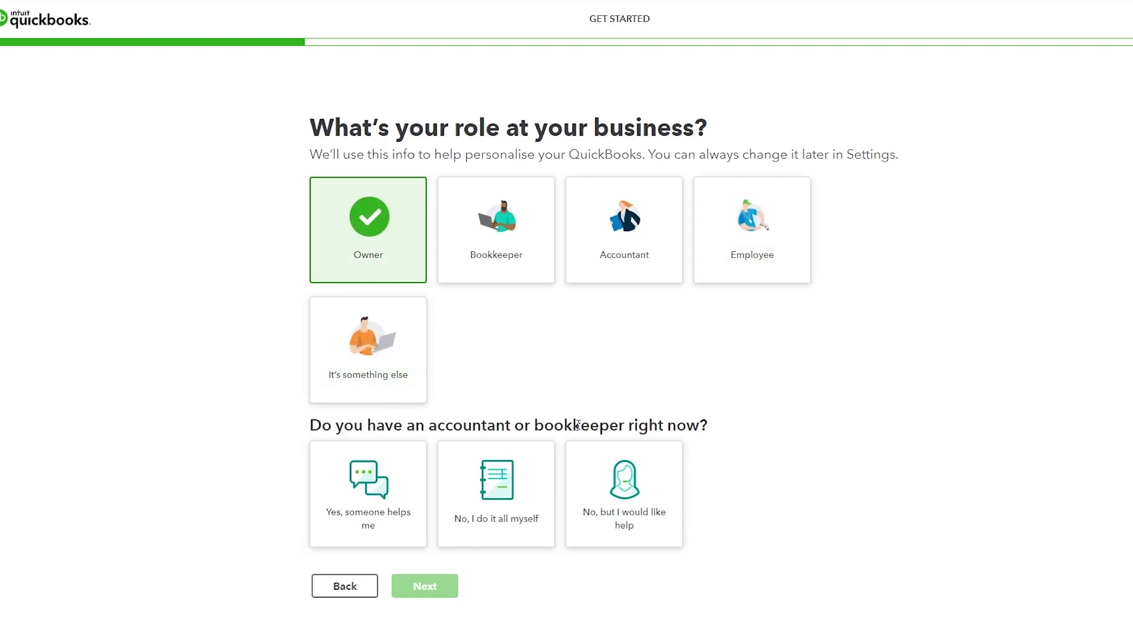
{"action": "left_click", "coordinate": [509, 259]}
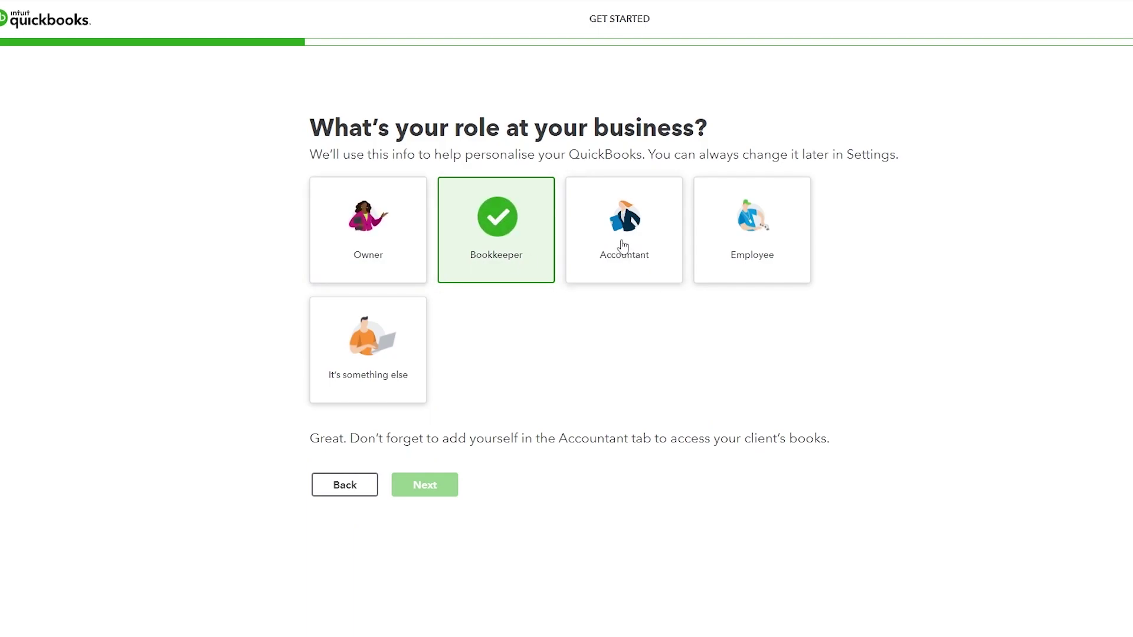
{"action": "left_click", "coordinate": [590, 247]}
Settle on Owner as your role, answer 'No, but I would like help', and continue.
{"action": "left_click", "coordinate": [518, 255]}
{"action": "left_click", "coordinate": [739, 240]}
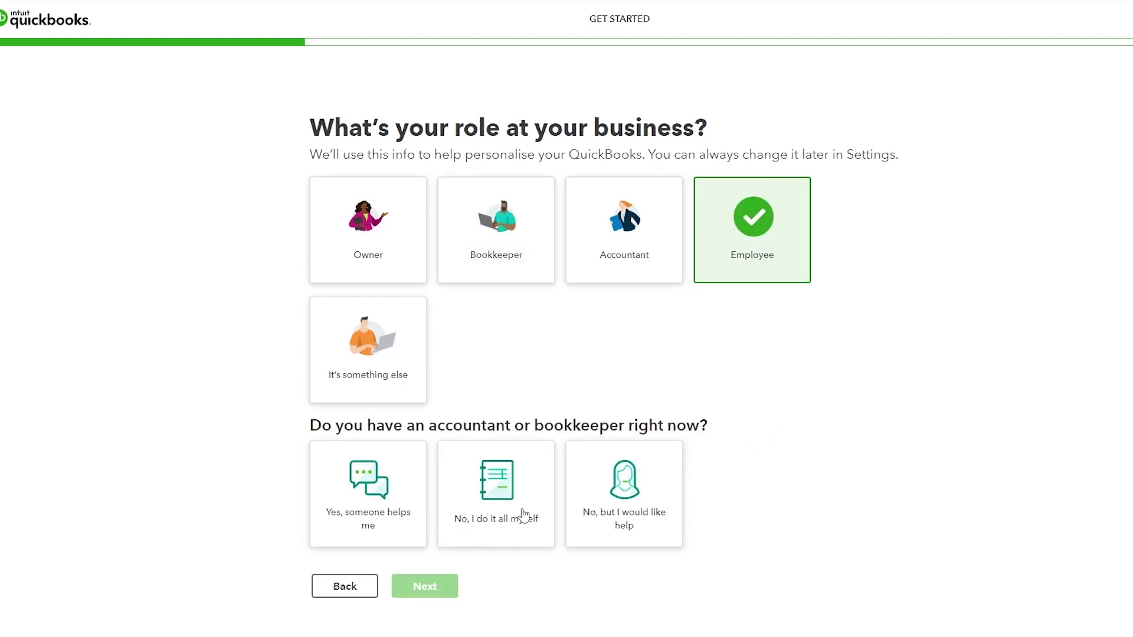
{"action": "left_click", "coordinate": [410, 327]}
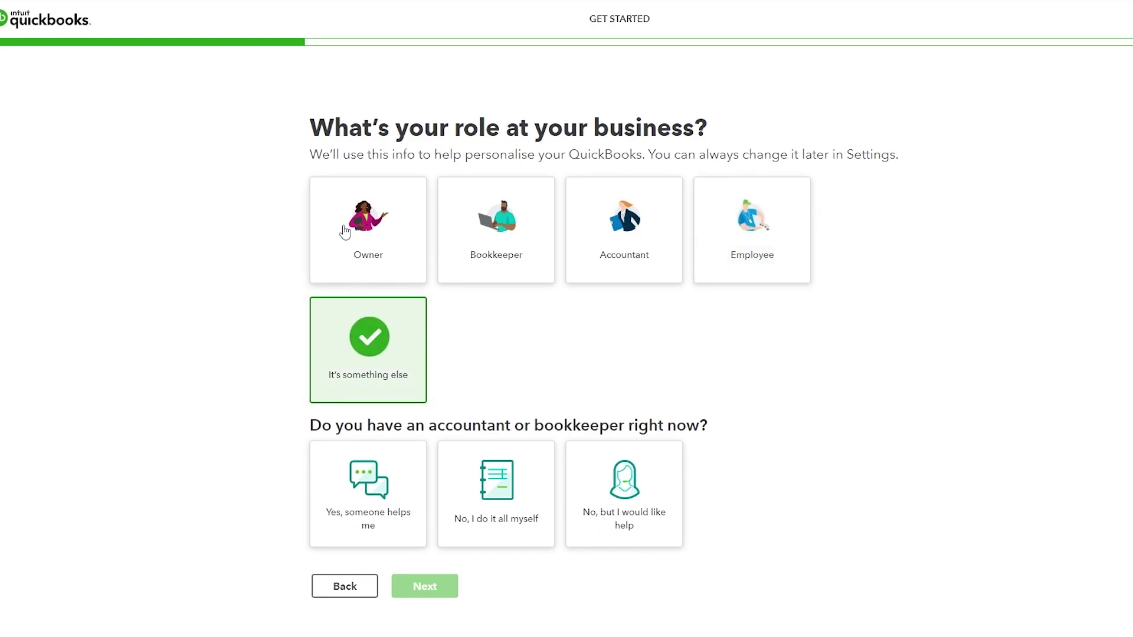
{"action": "left_click", "coordinate": [389, 250]}
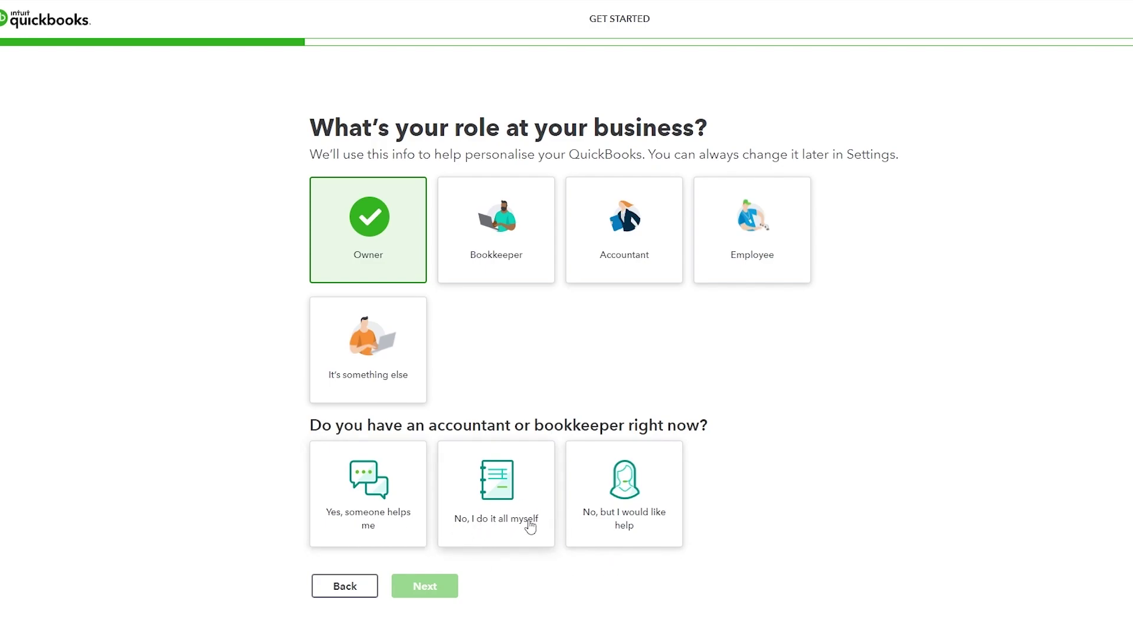
{"action": "left_click", "coordinate": [646, 551]}
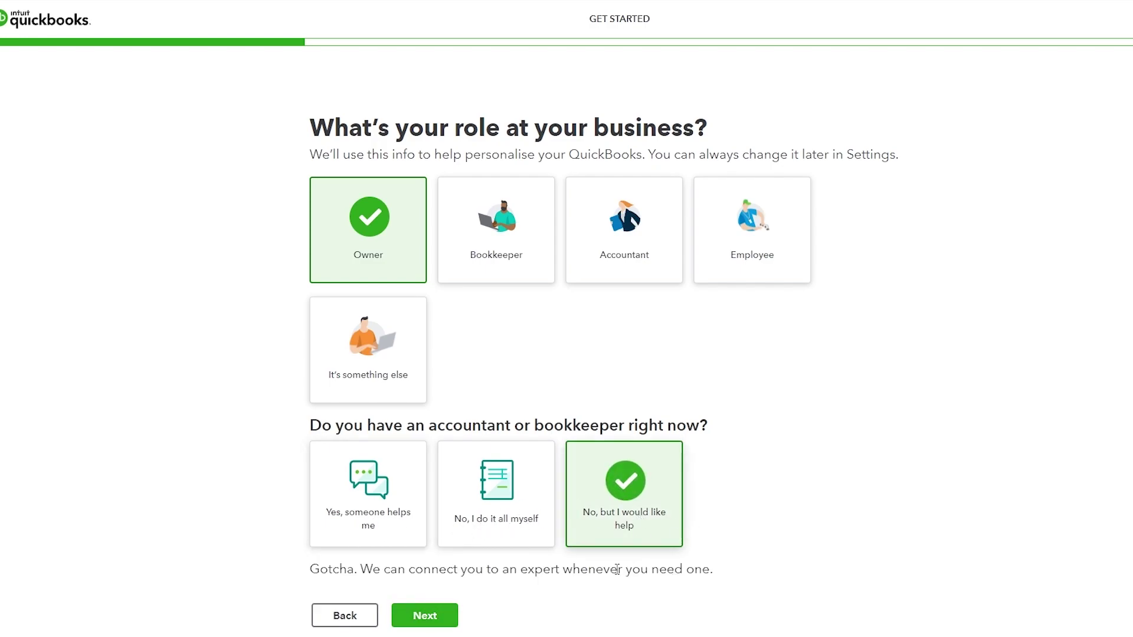
{"action": "left_click", "coordinate": [447, 621]}
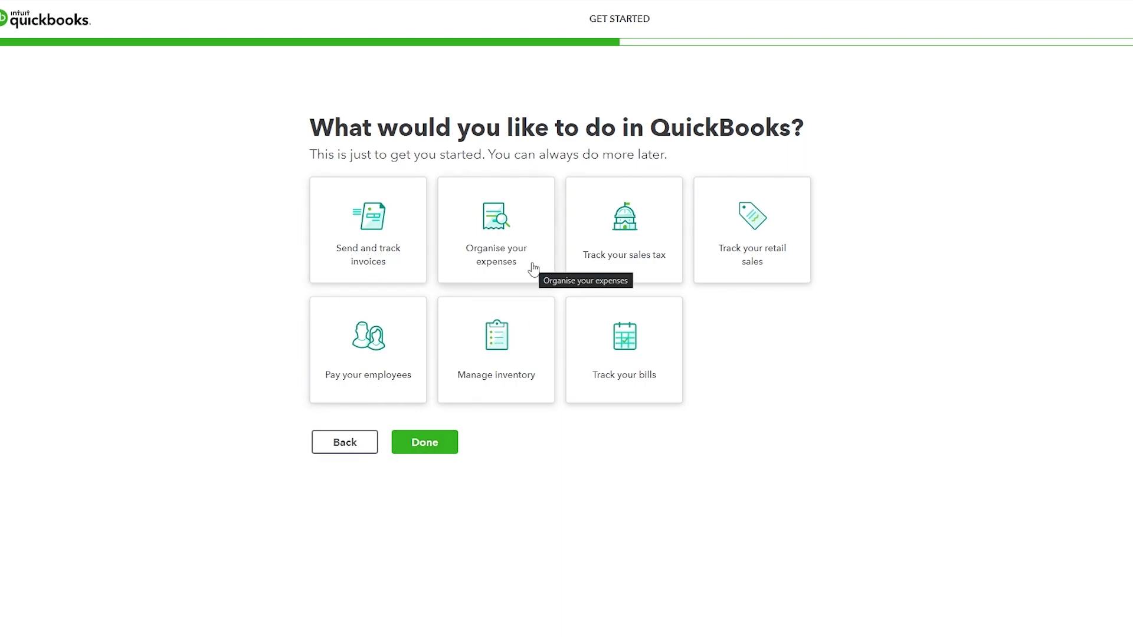
Pick invoices, paying employees and tracking bills as goals, dropping expenses and sales tax, then finish.
{"action": "left_click", "coordinate": [513, 273]}
{"action": "left_click", "coordinate": [647, 270]}
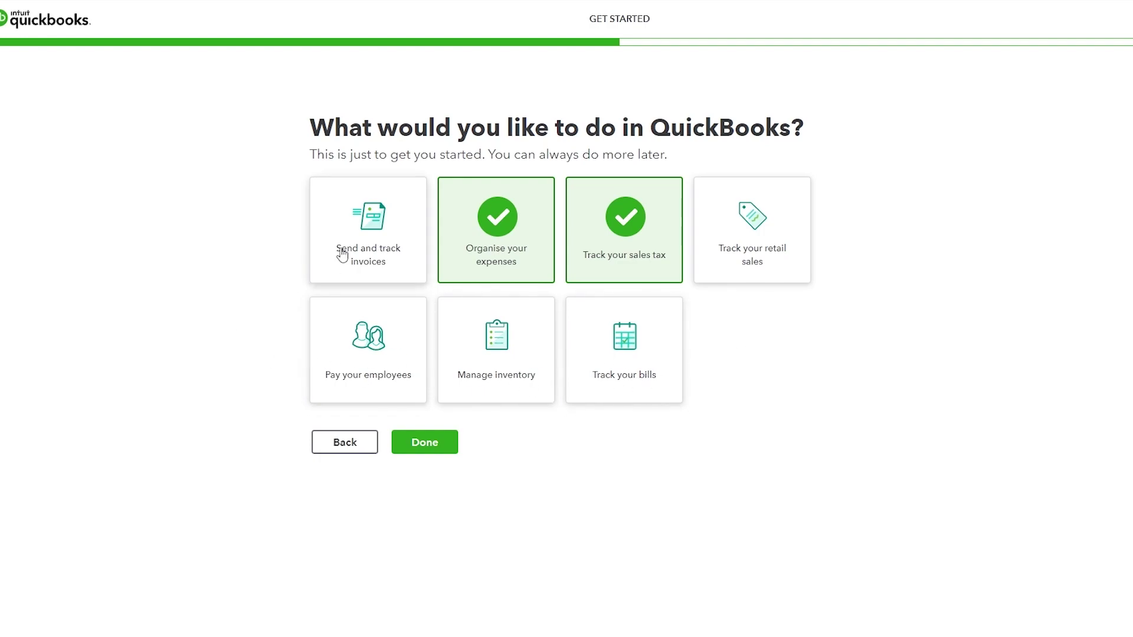
{"action": "left_click", "coordinate": [375, 259]}
{"action": "left_click", "coordinate": [496, 259]}
{"action": "left_click", "coordinate": [649, 261]}
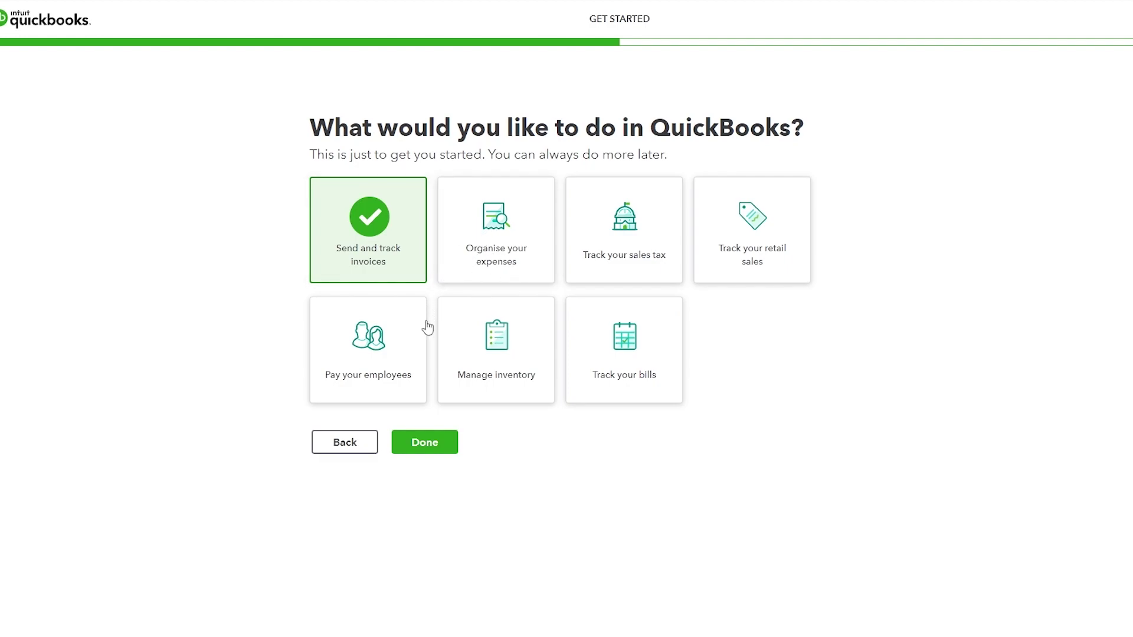
{"action": "left_click", "coordinate": [362, 374]}
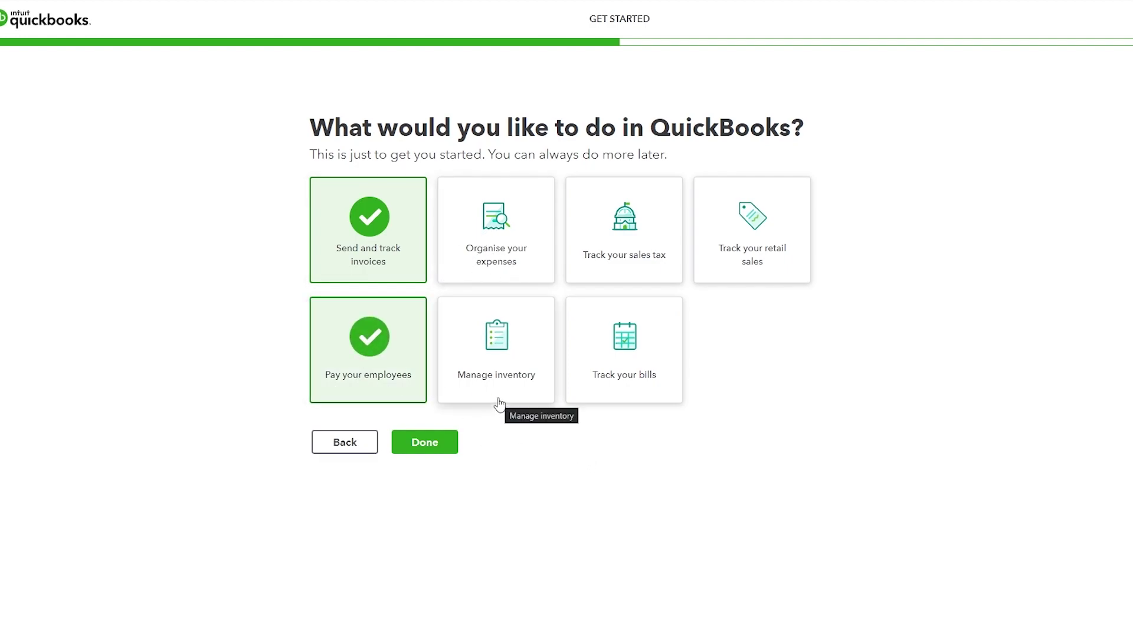
{"action": "left_click", "coordinate": [630, 379]}
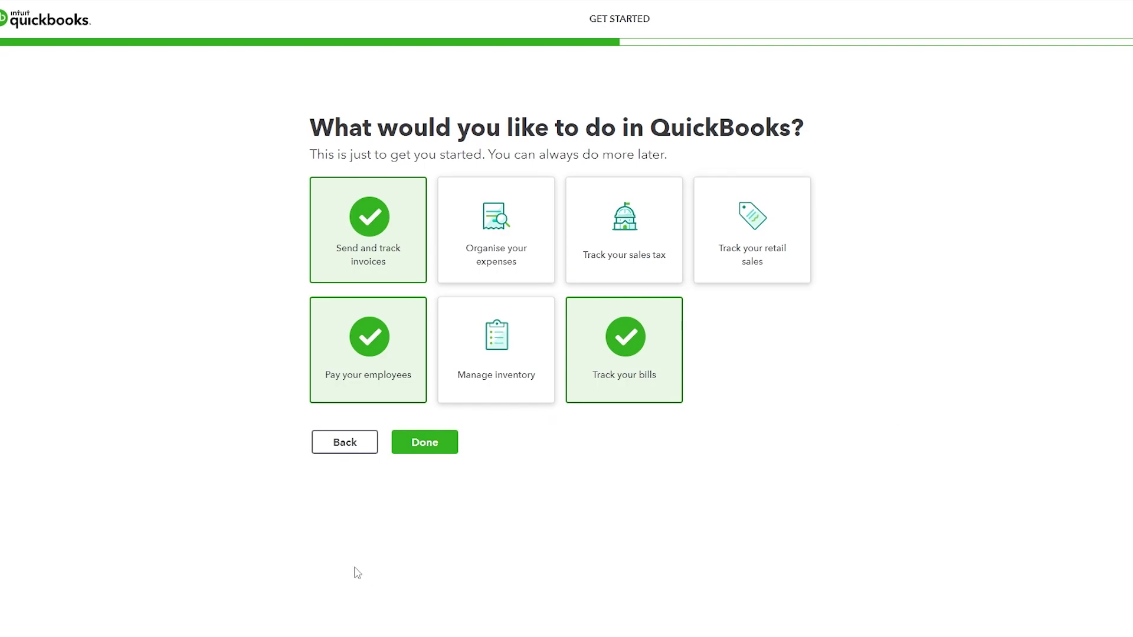
{"action": "left_click", "coordinate": [426, 445]}
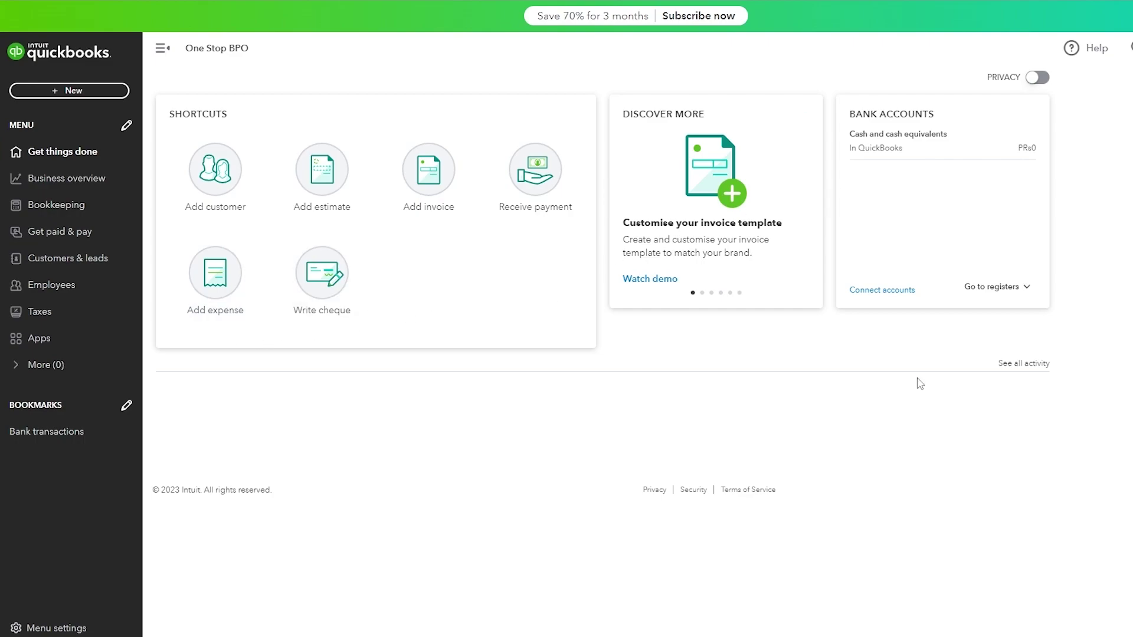
Advance the Discover More card three tips to the tax information setup tip.
{"action": "mouse_move", "coordinate": [799, 232]}
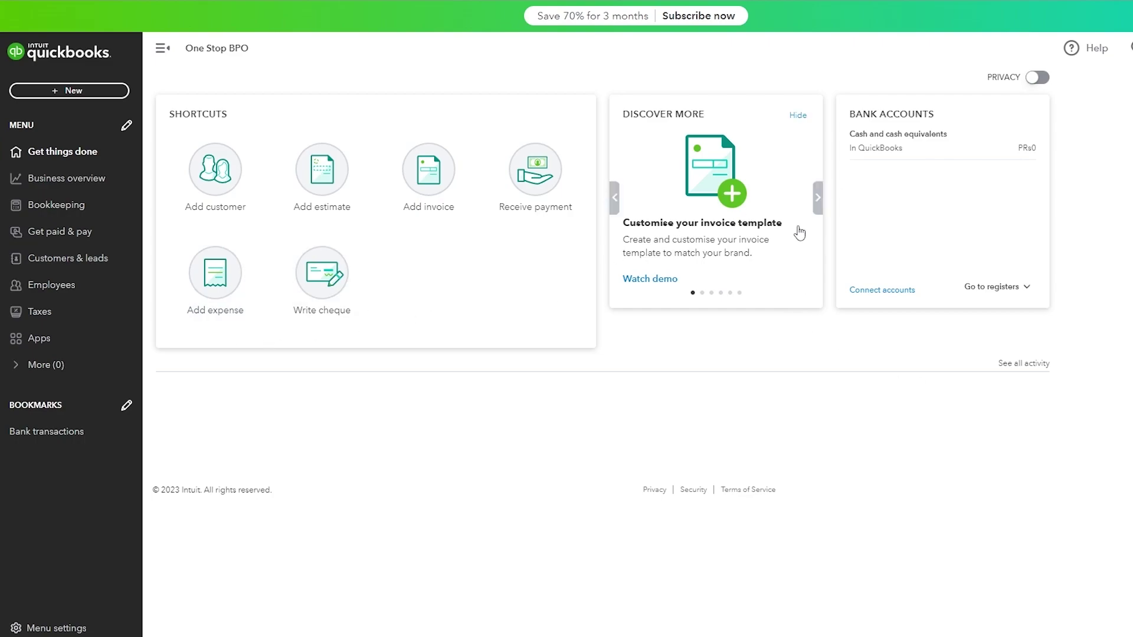
{"action": "left_click", "coordinate": [818, 200]}
{"action": "left_click", "coordinate": [817, 202]}
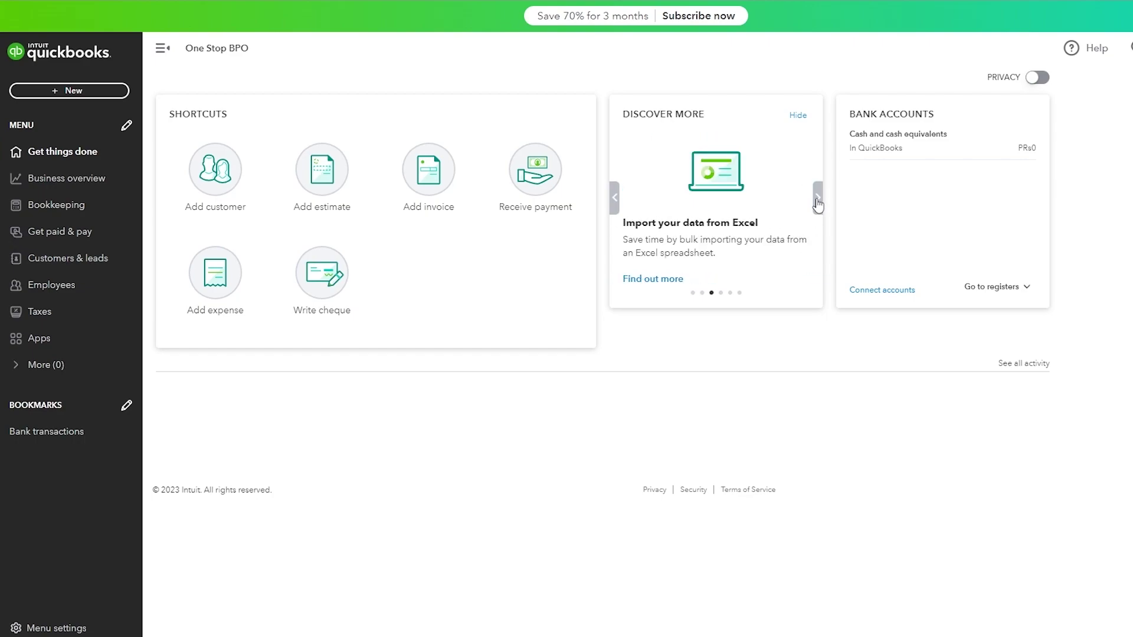
{"action": "left_click", "coordinate": [818, 202]}
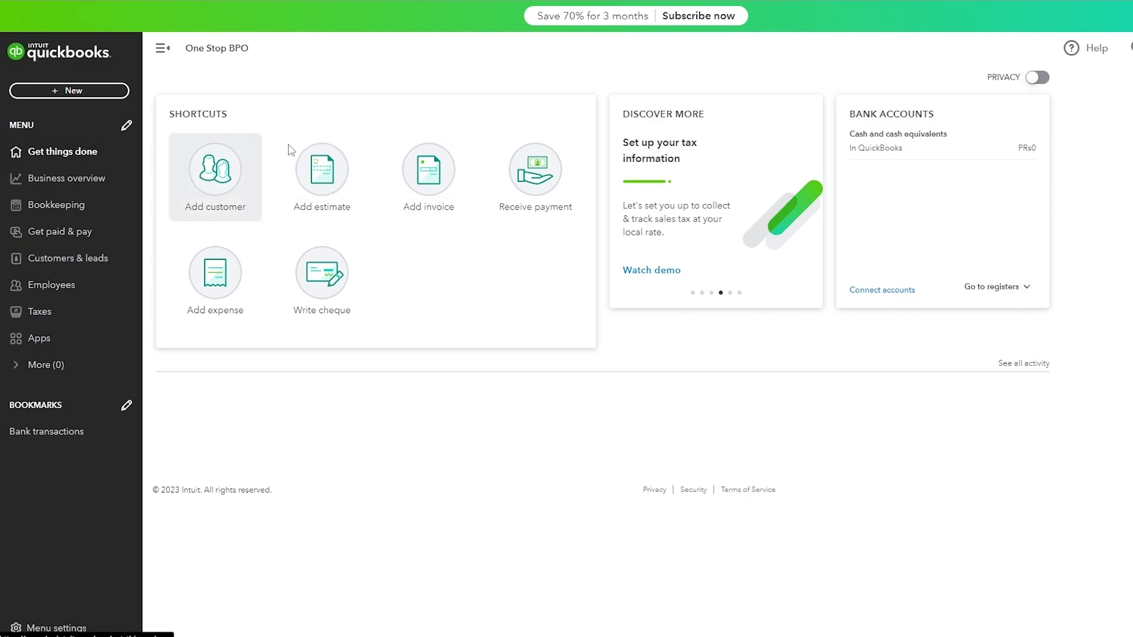
Open Business overview's Cash flow page, briefly visiting Reports before returning to it.
{"action": "left_click", "coordinate": [98, 185]}
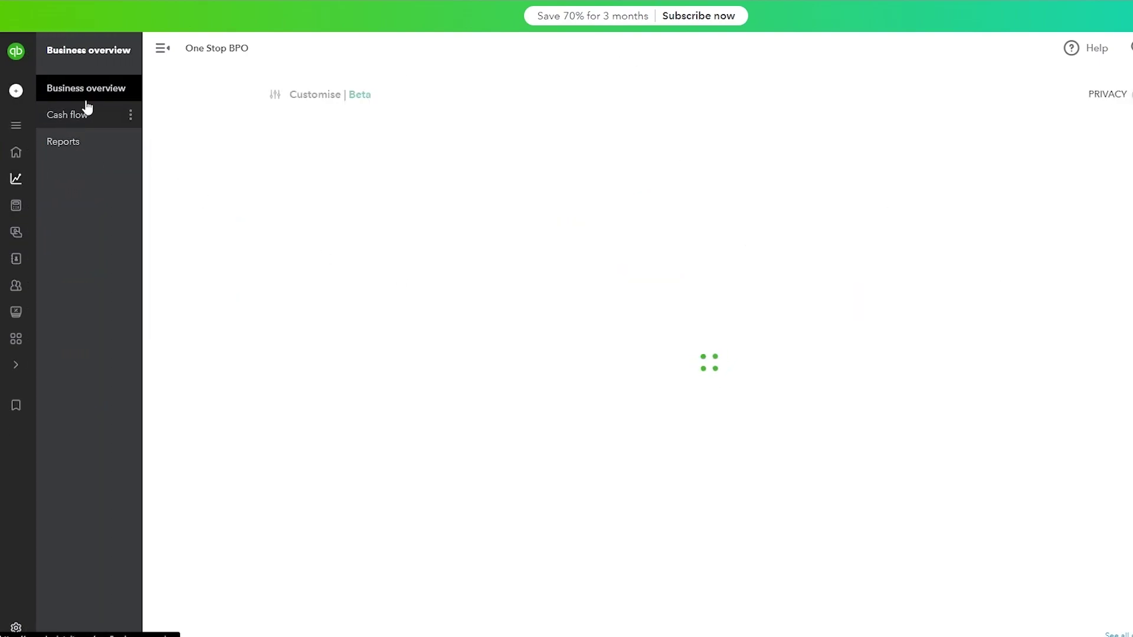
{"action": "left_click", "coordinate": [77, 115]}
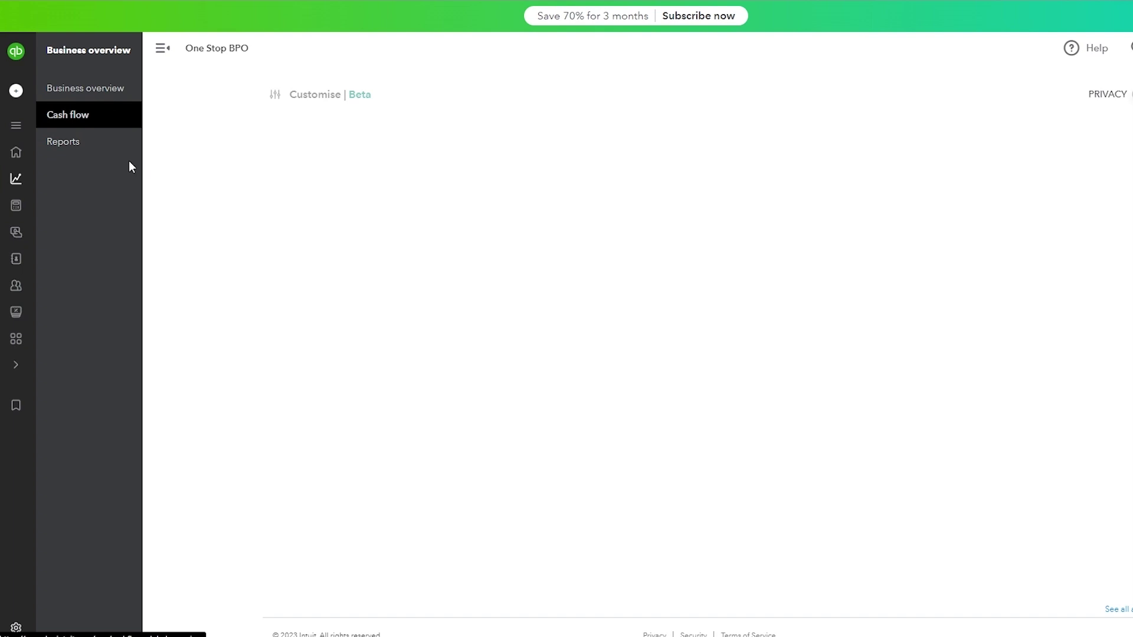
{"action": "left_click", "coordinate": [66, 147]}
{"action": "left_click", "coordinate": [80, 119]}
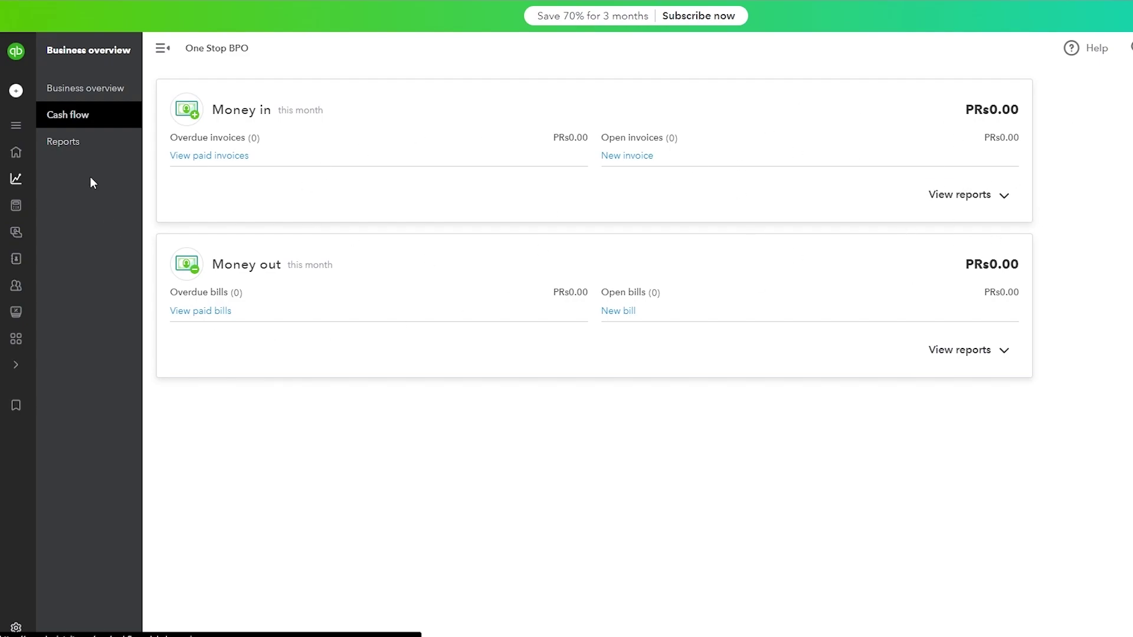
{"action": "mouse_move", "coordinate": [70, 212]}
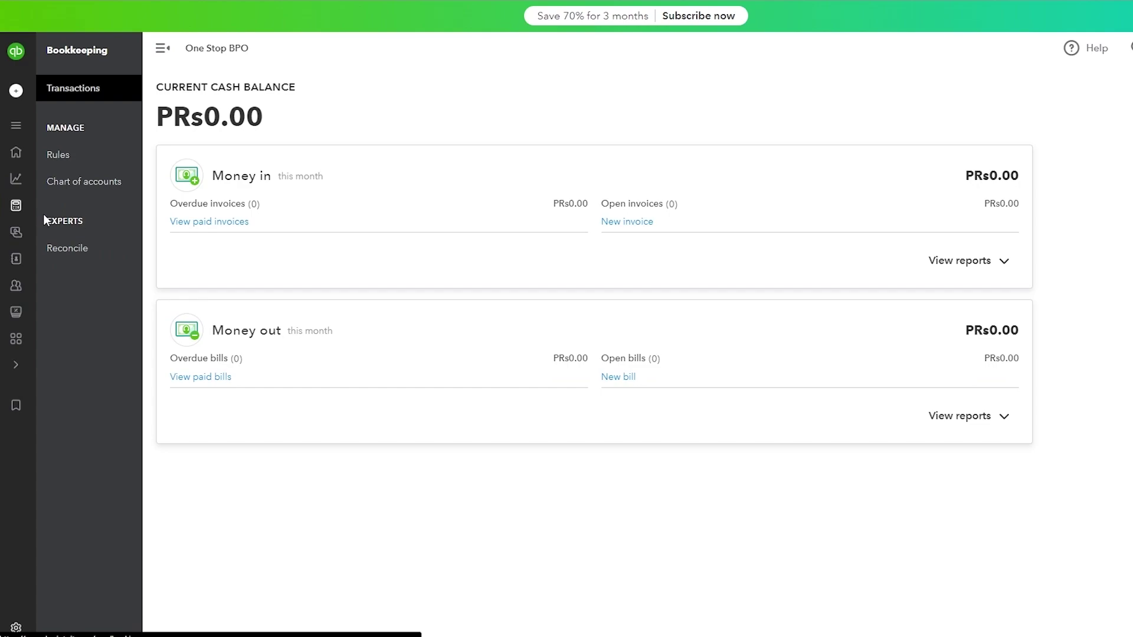
Visit Bookkeeping's Transactions and Rules pages, ending on the Chart of Accounts.
{"action": "left_click", "coordinate": [44, 212]}
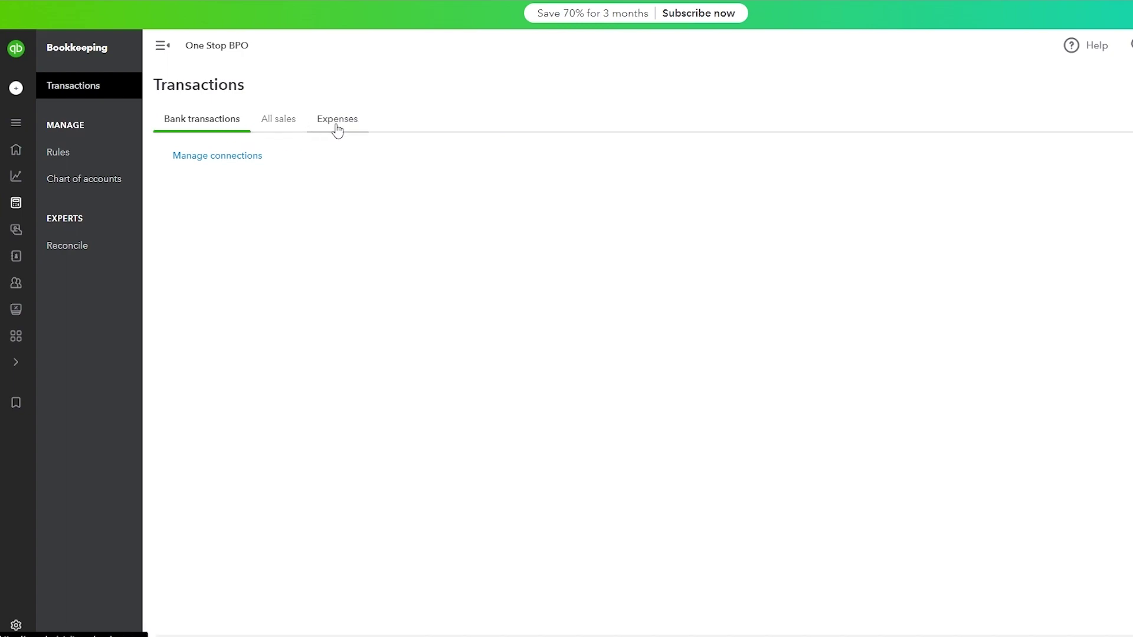
{"action": "left_click", "coordinate": [62, 152]}
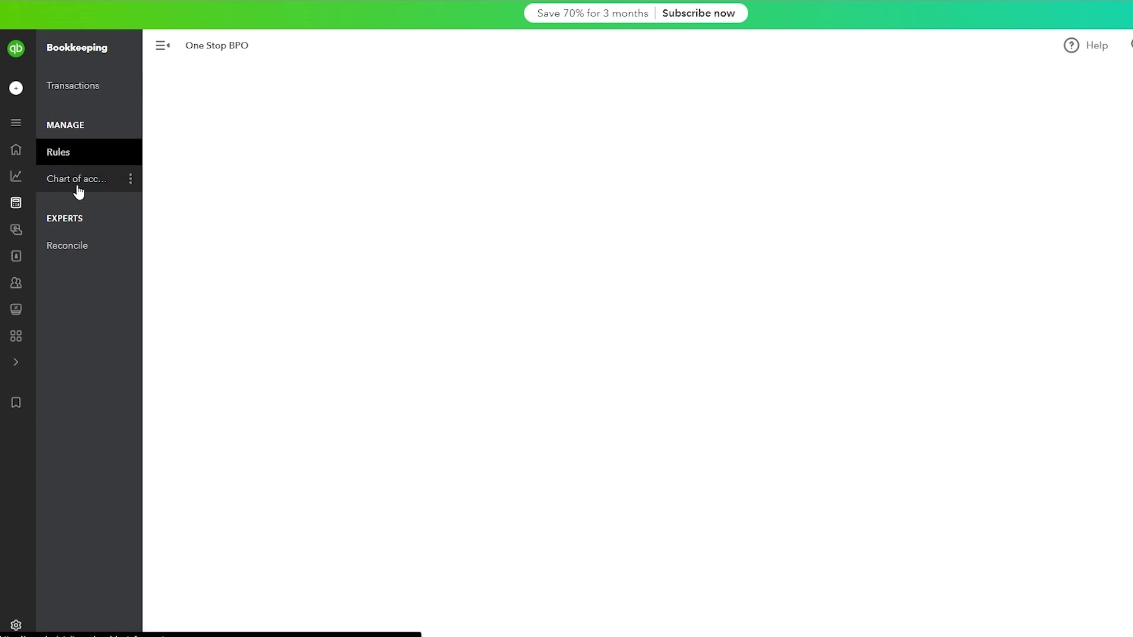
{"action": "left_click", "coordinate": [76, 190]}
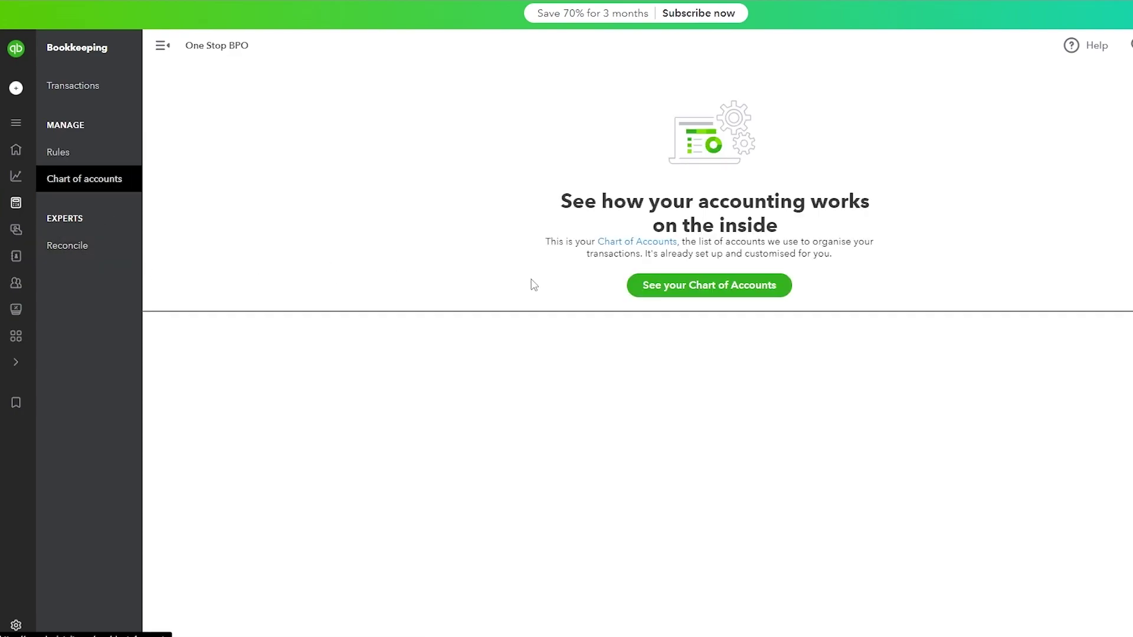
{"action": "mouse_move", "coordinate": [18, 230]}
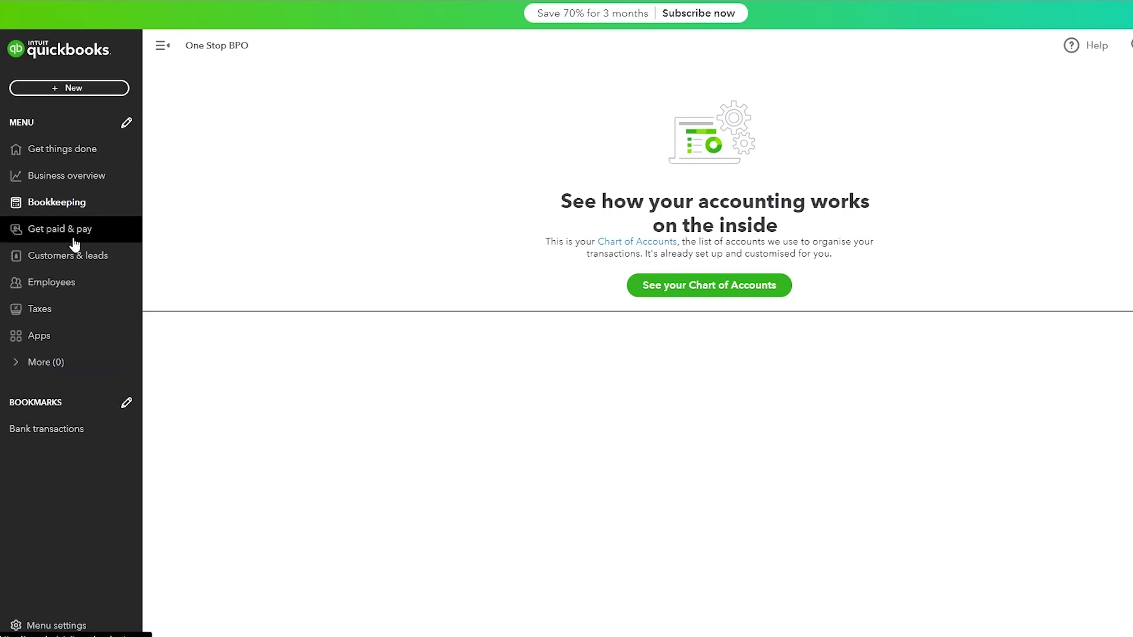
Open Employees, view the Add an employee form, and close it without saving anyone.
{"action": "left_click", "coordinate": [57, 288]}
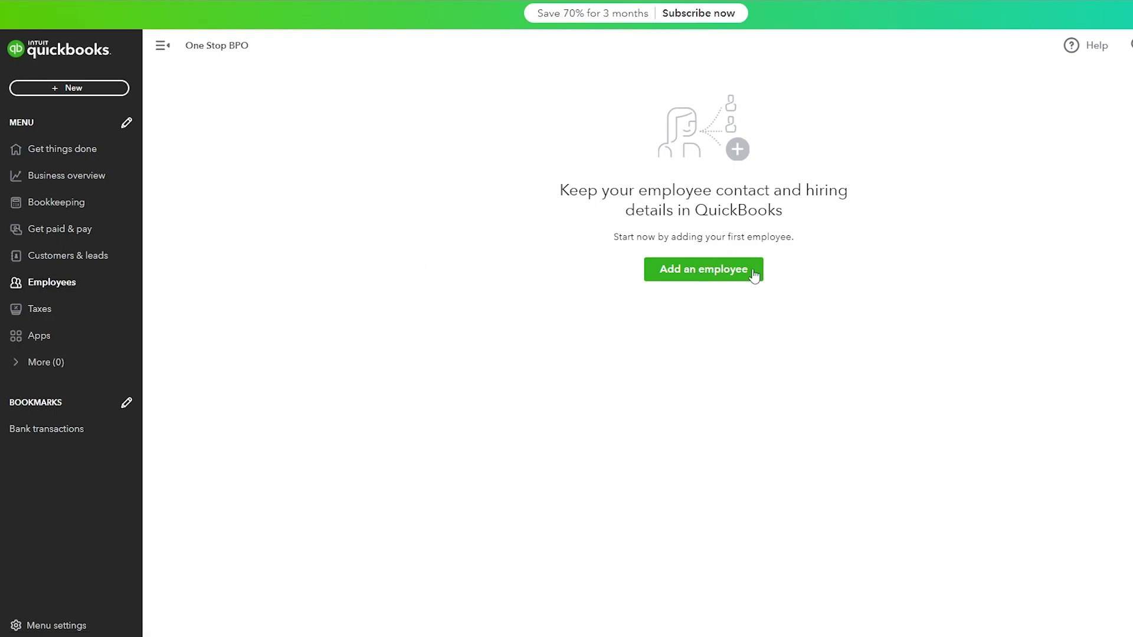
{"action": "left_click", "coordinate": [687, 276]}
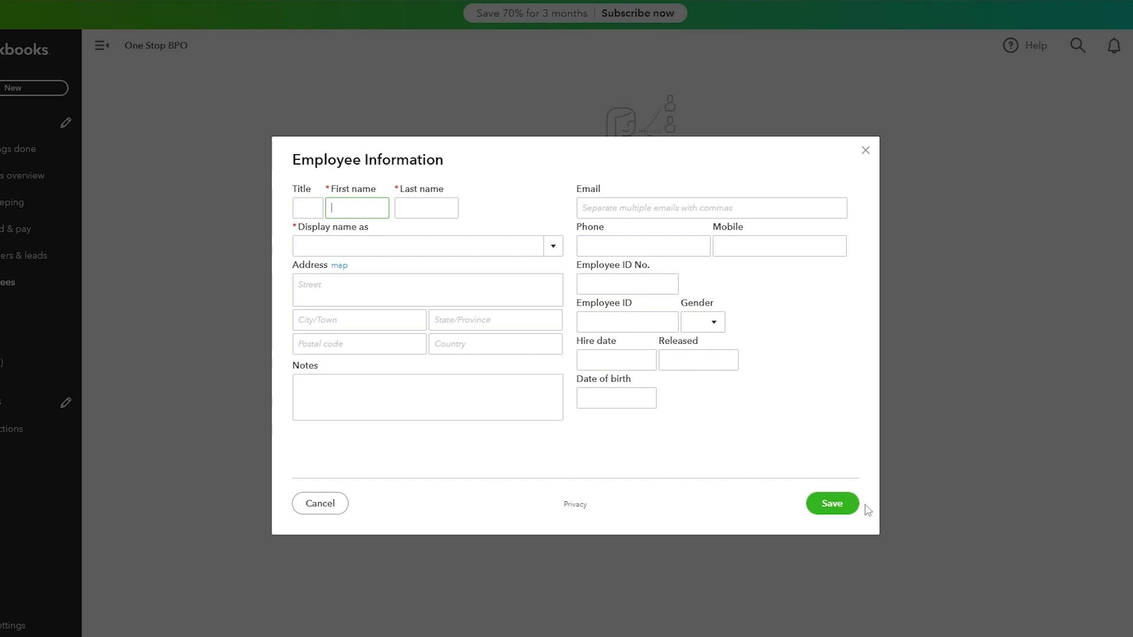
{"action": "left_click", "coordinate": [320, 503]}
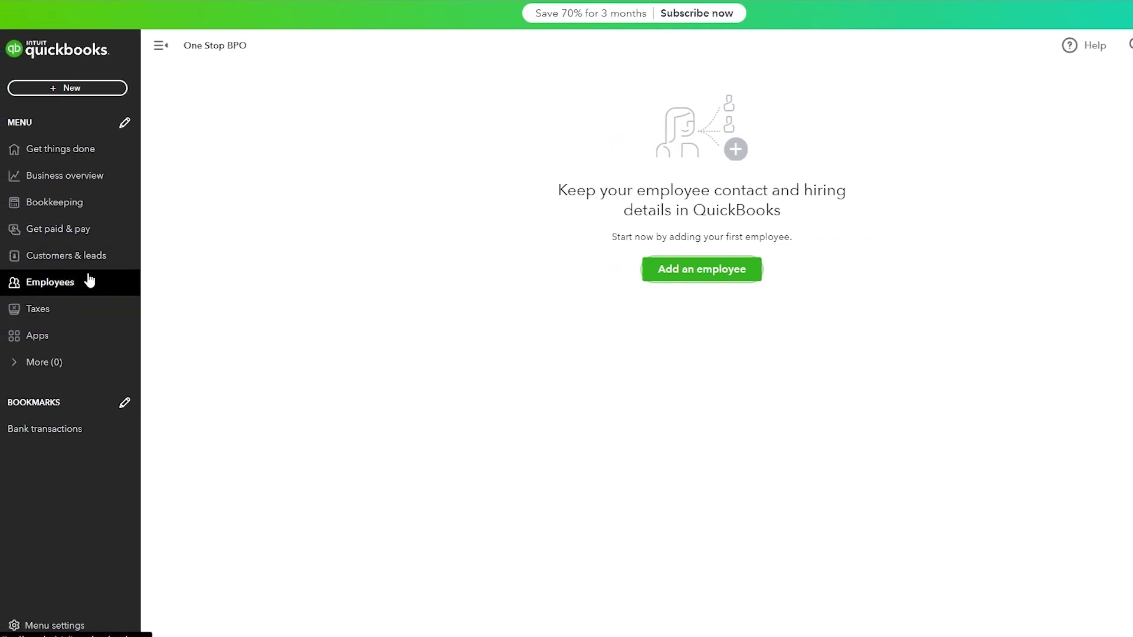
Pass through the Customers list, then open Employees and the saved employee's details.
{"action": "left_click", "coordinate": [110, 233]}
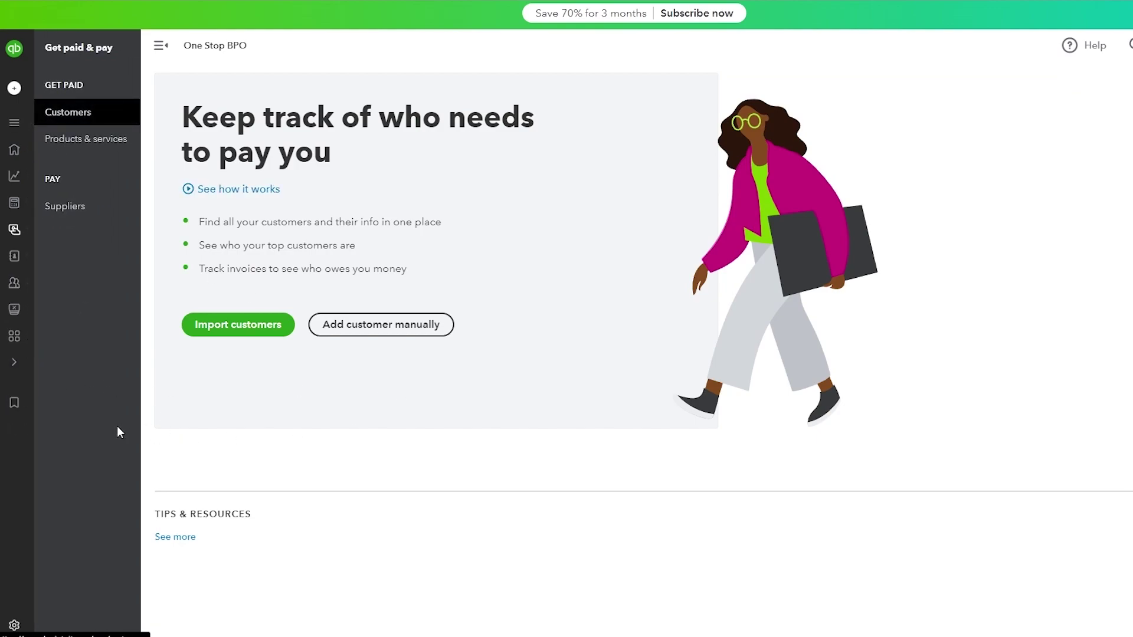
{"action": "mouse_move", "coordinate": [49, 484]}
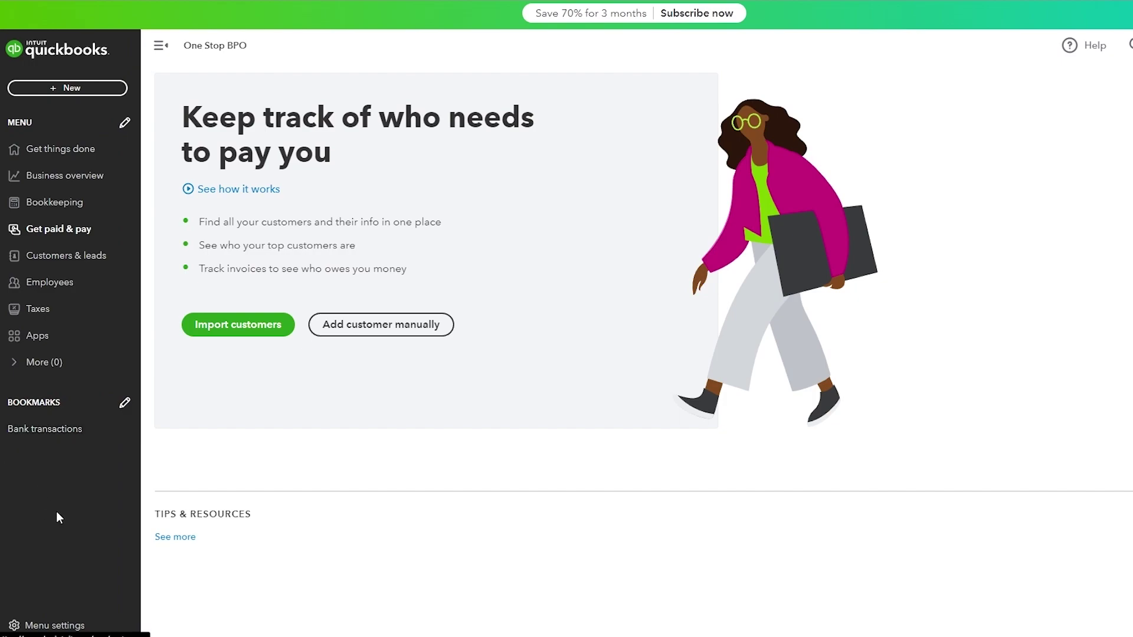
{"action": "left_click", "coordinate": [71, 230]}
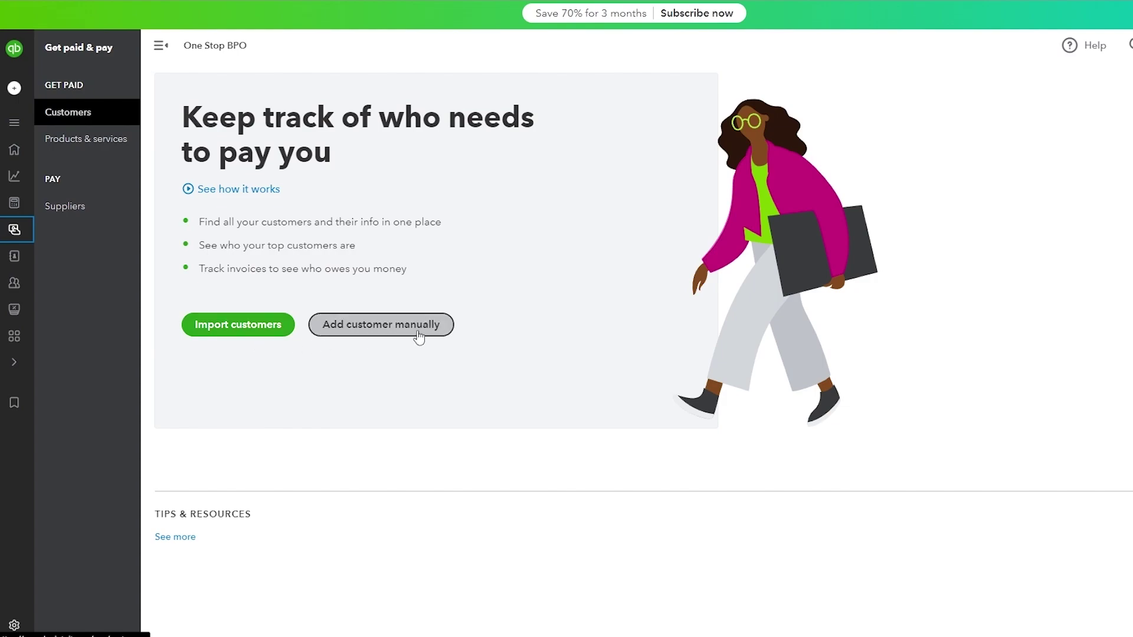
{"action": "mouse_move", "coordinate": [23, 286]}
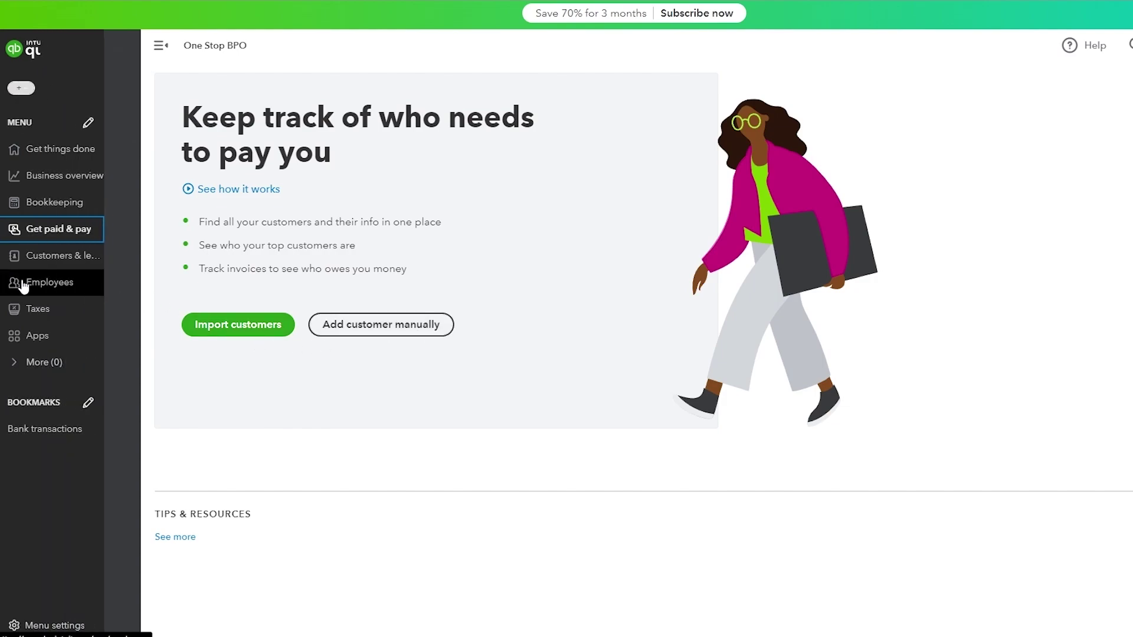
{"action": "left_click", "coordinate": [92, 279]}
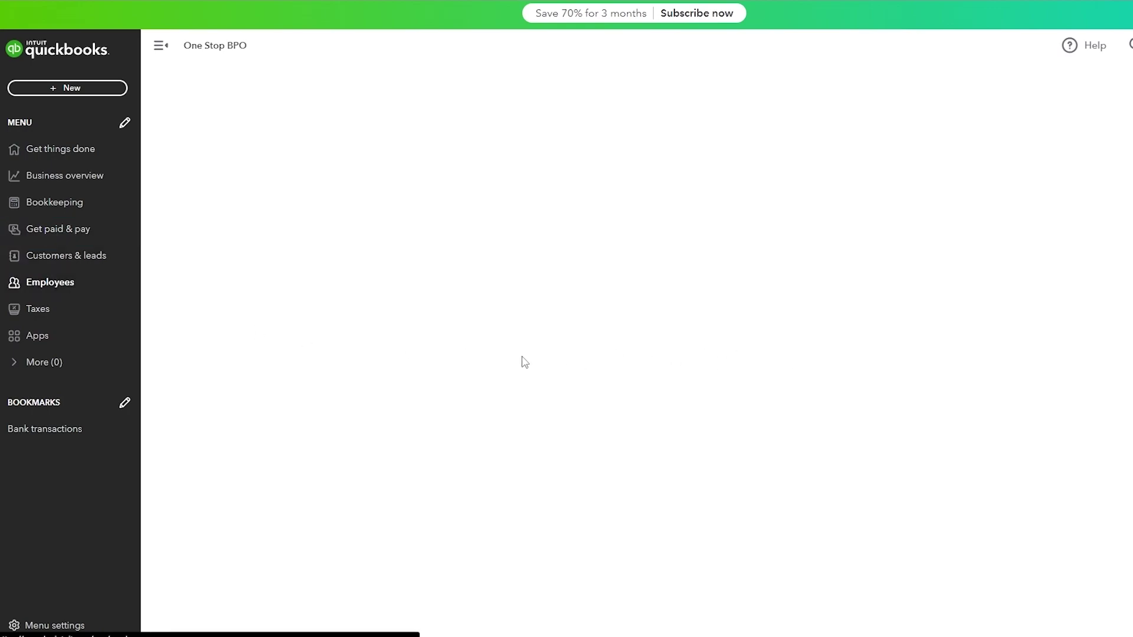
{"action": "left_click", "coordinate": [713, 272]}
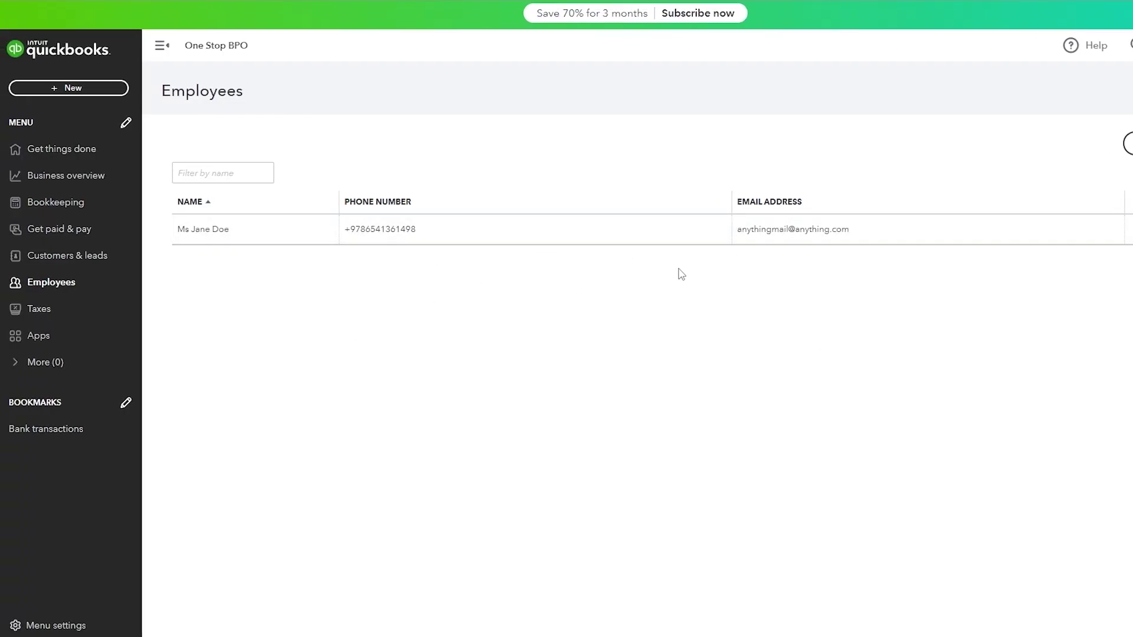
In Customers & leads, view the new-customer form's Notes, Tax info, Payment, Language, Attachments and Address sections.
{"action": "left_click", "coordinate": [106, 255]}
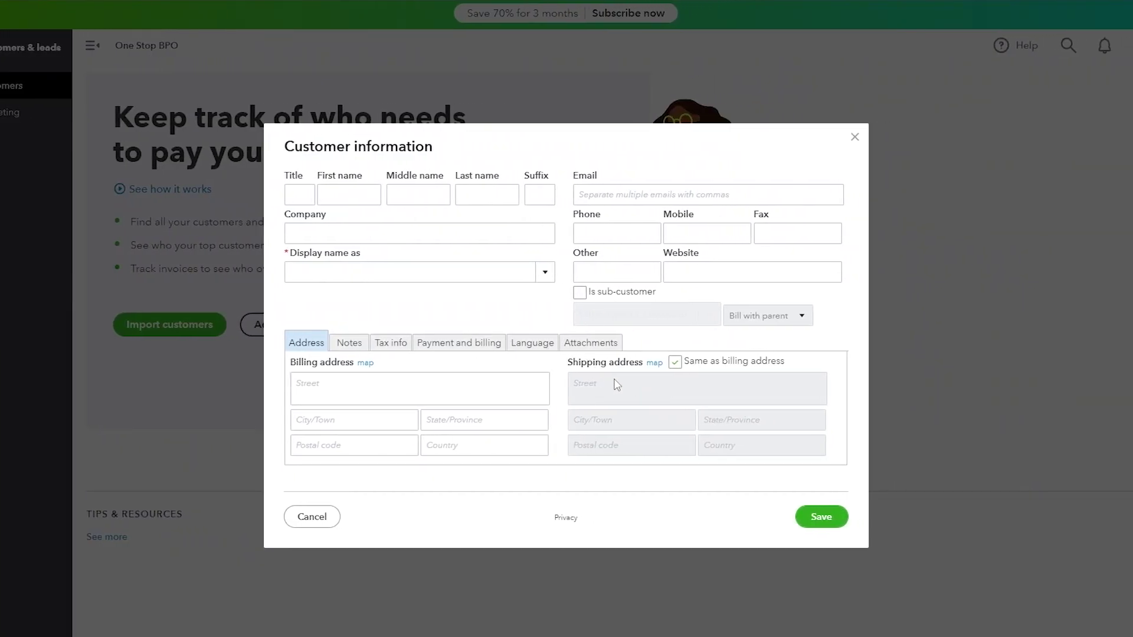
{"action": "left_click", "coordinate": [348, 352]}
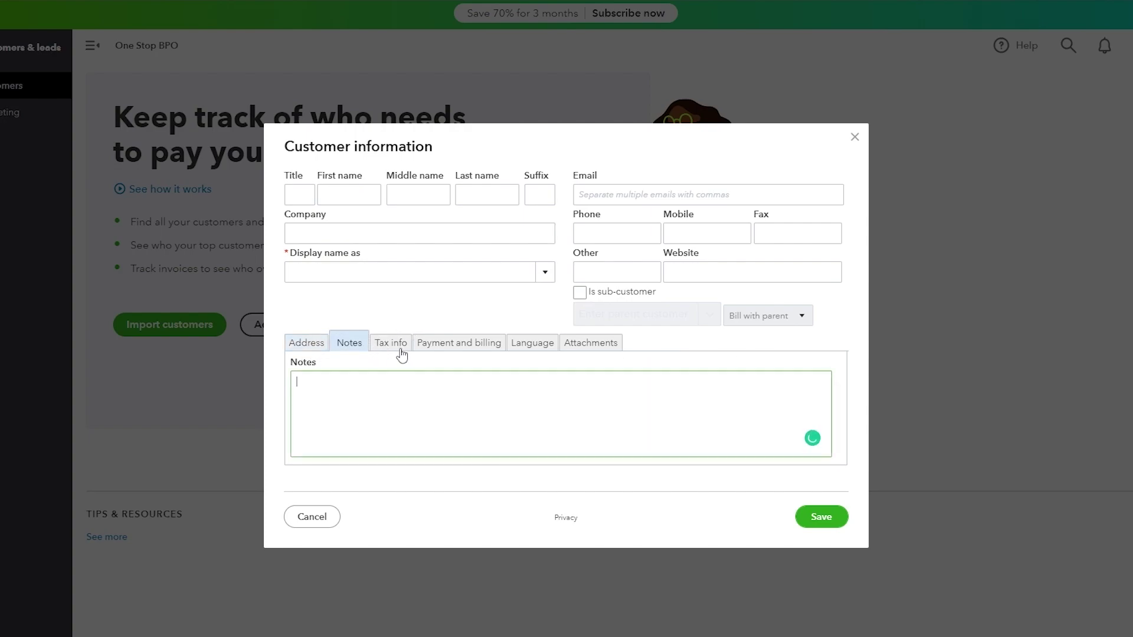
{"action": "left_click", "coordinate": [400, 351]}
{"action": "left_click", "coordinate": [423, 352]}
{"action": "left_click", "coordinate": [515, 348]}
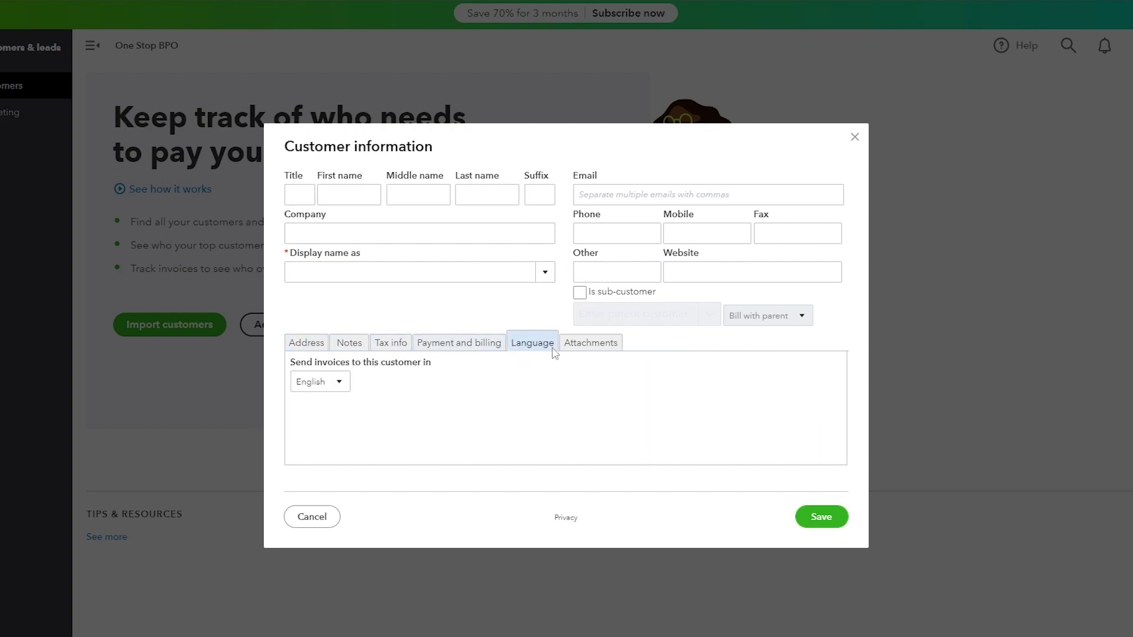
{"action": "left_click", "coordinate": [562, 351]}
{"action": "left_click", "coordinate": [324, 344]}
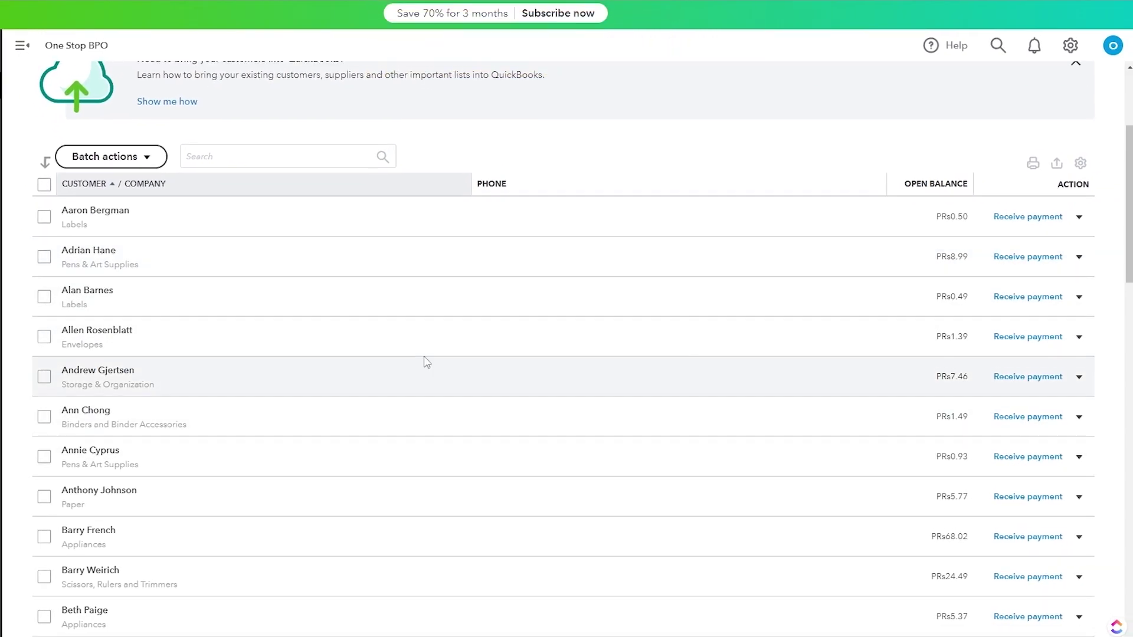
Start a Receive Payment for the first customer in the list, applied to their 0.50 open invoice.
{"action": "scroll", "coordinate": [420, 372], "scroll_direction": "up", "scroll_amount": 4}
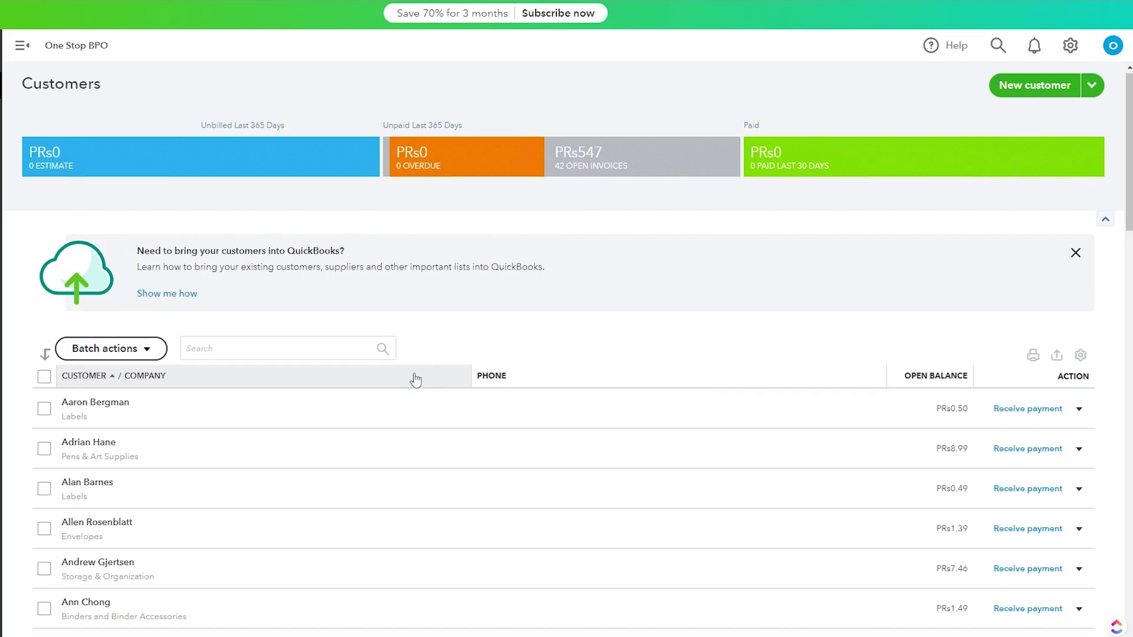
{"action": "scroll", "coordinate": [418, 377], "scroll_direction": "down", "scroll_amount": 1}
{"action": "scroll", "coordinate": [425, 387], "scroll_direction": "down", "scroll_amount": 4}
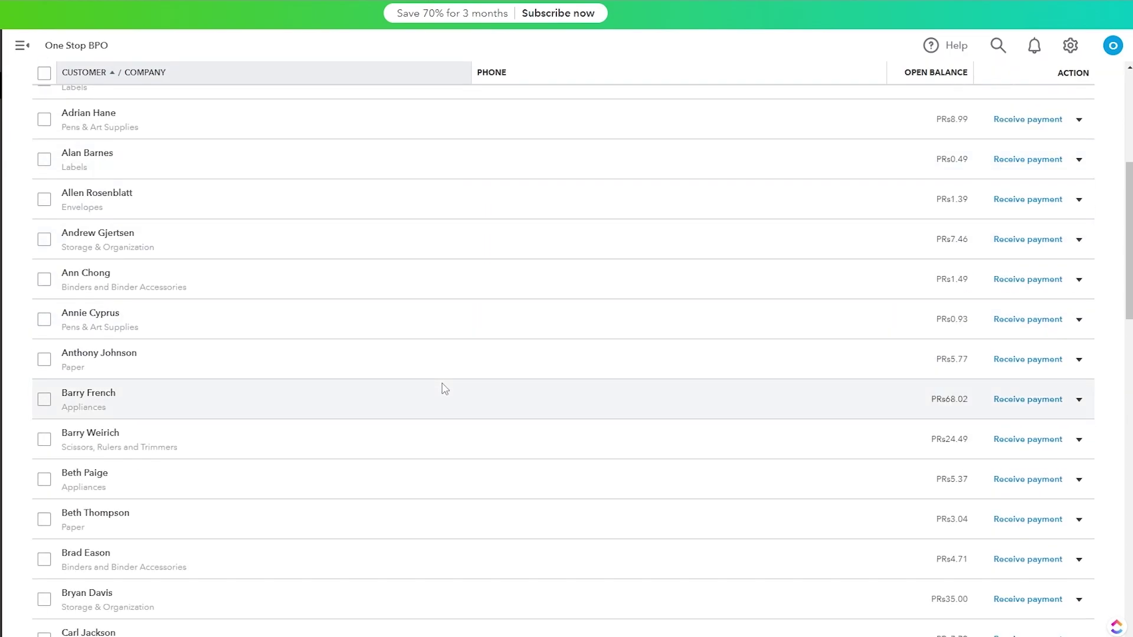
{"action": "scroll", "coordinate": [413, 395], "scroll_direction": "up", "scroll_amount": 3}
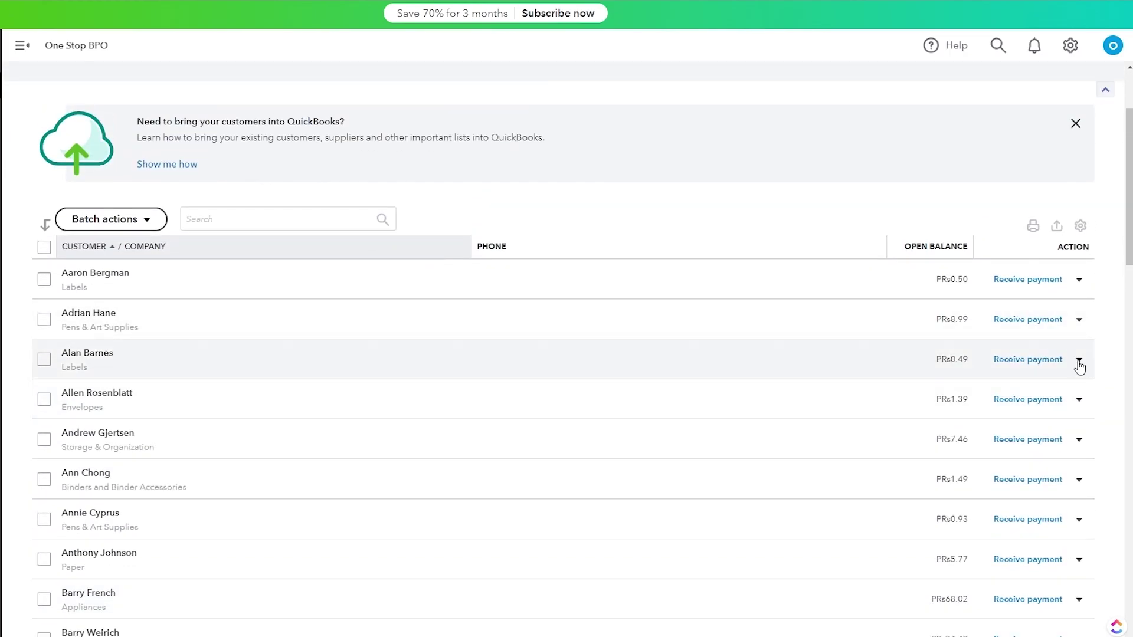
{"action": "scroll", "coordinate": [309, 331], "scroll_direction": "down", "scroll_amount": 3}
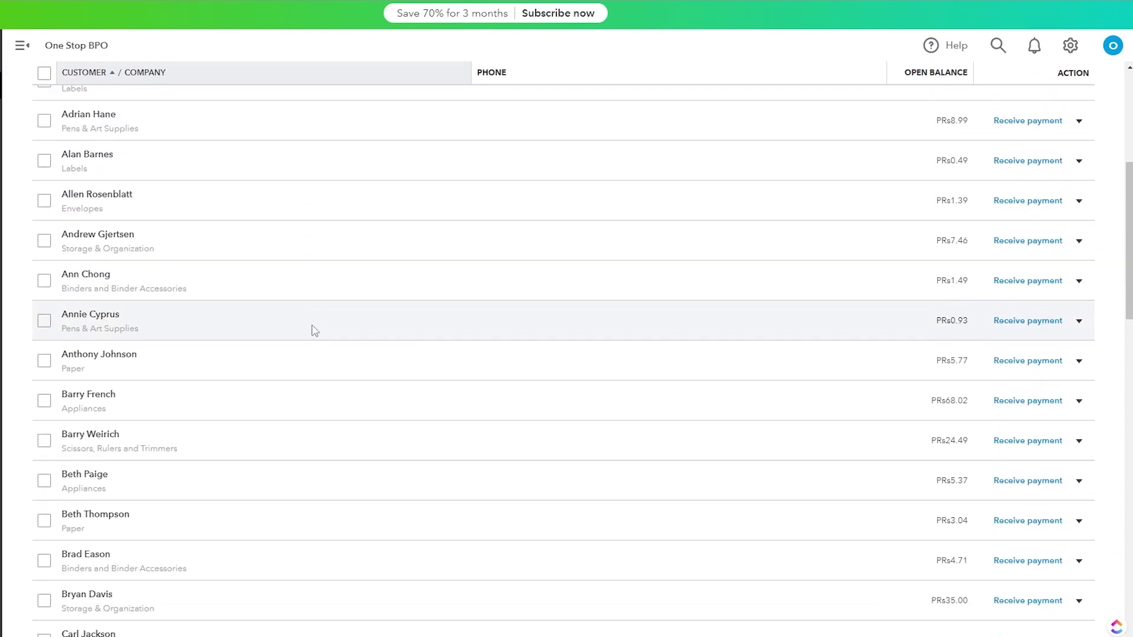
{"action": "scroll", "coordinate": [314, 330], "scroll_direction": "up", "scroll_amount": 2}
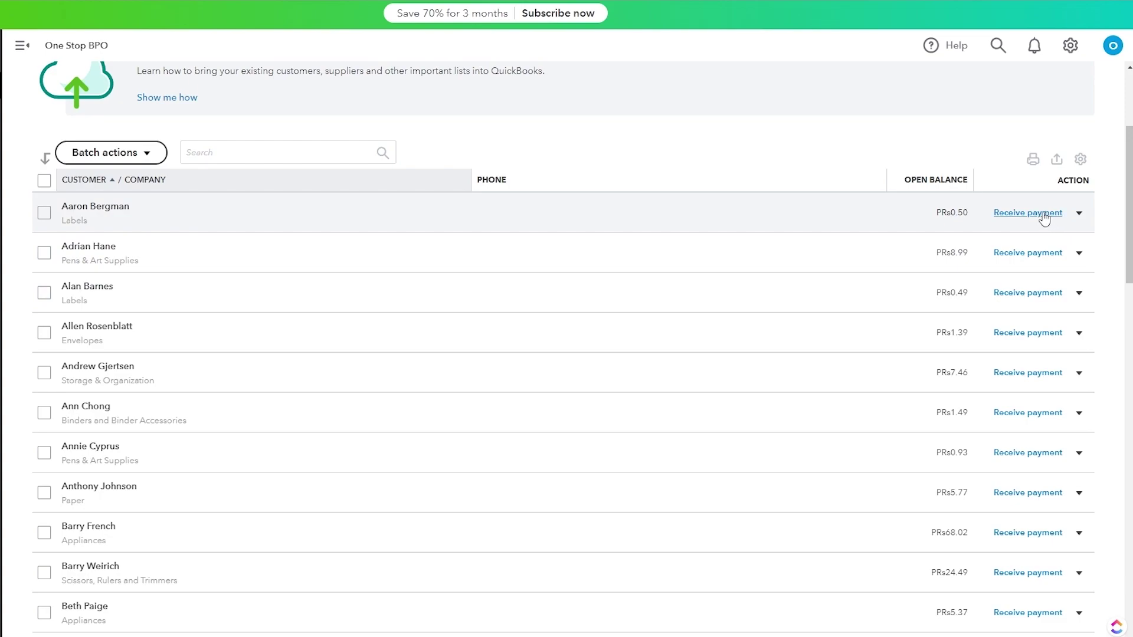
{"action": "left_click", "coordinate": [1043, 213]}
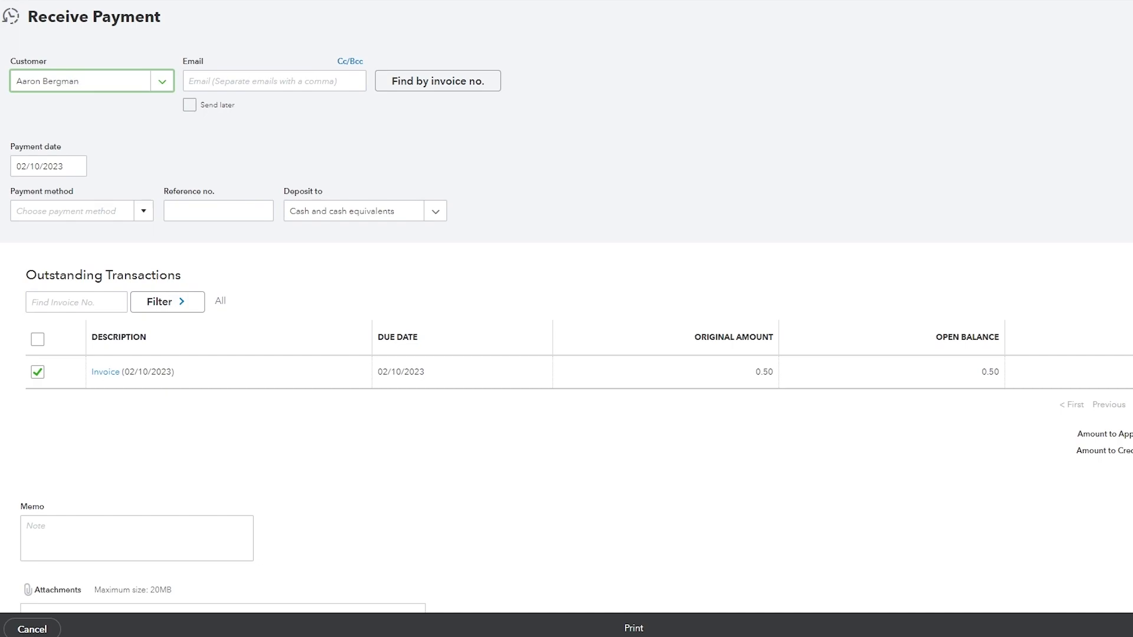
Discard the unsaved Receive Payment form and go to the Get paid & pay section.
{"action": "key", "text": "Escape"}
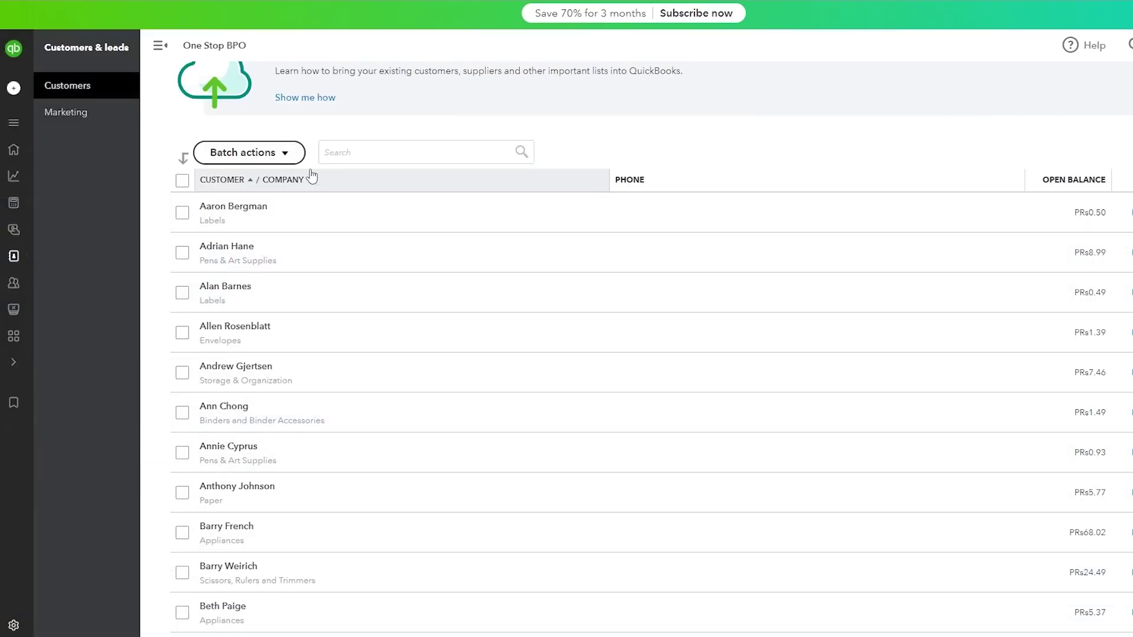
{"action": "mouse_move", "coordinate": [12, 258]}
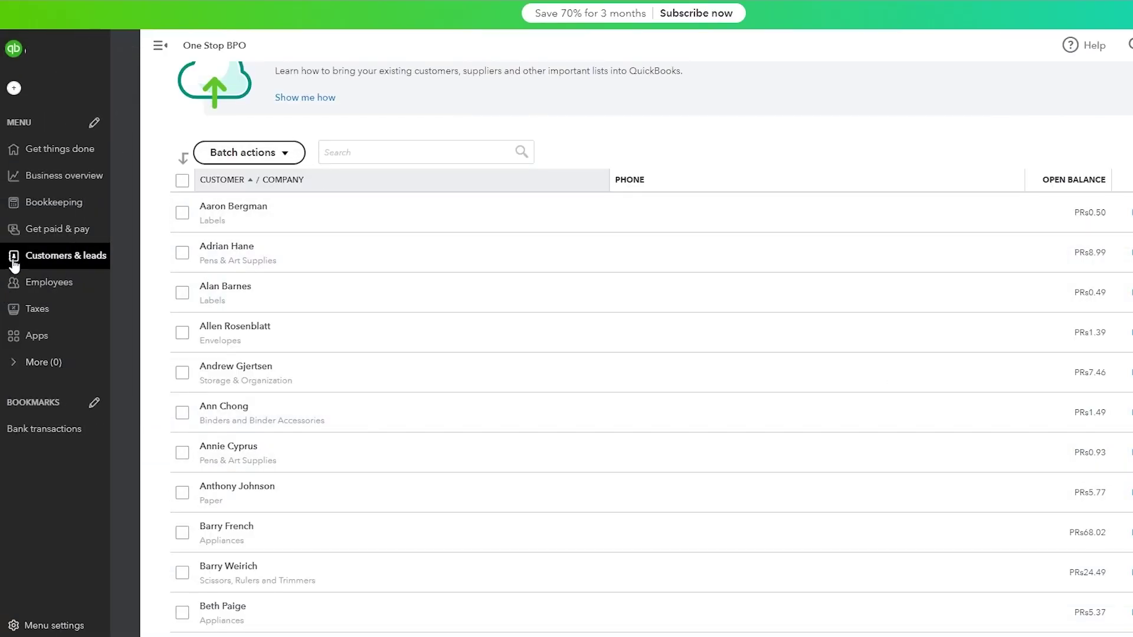
{"action": "left_click", "coordinate": [60, 236]}
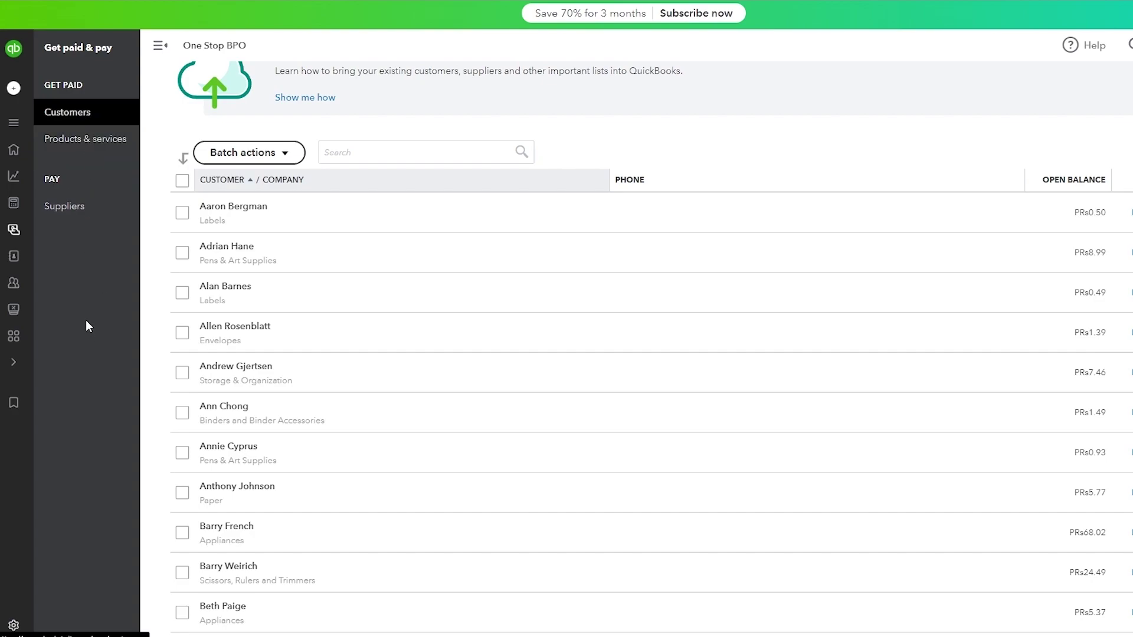
View the Bookkeeping chart of accounts, then go to the Business overview Reports page.
{"action": "mouse_move", "coordinate": [23, 221]}
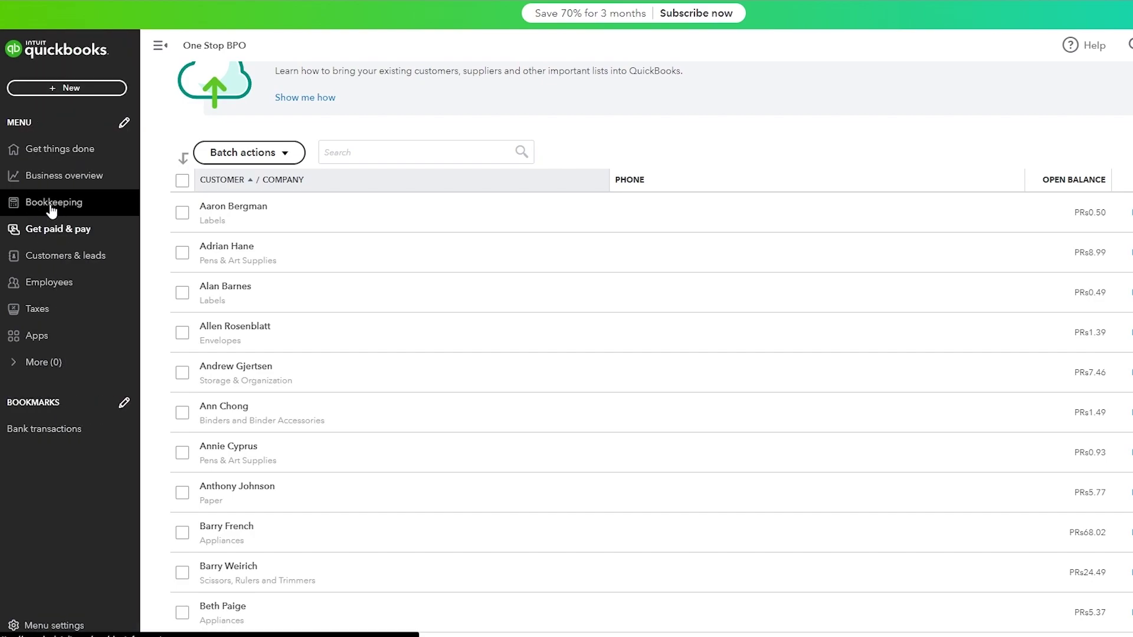
{"action": "left_click", "coordinate": [52, 210]}
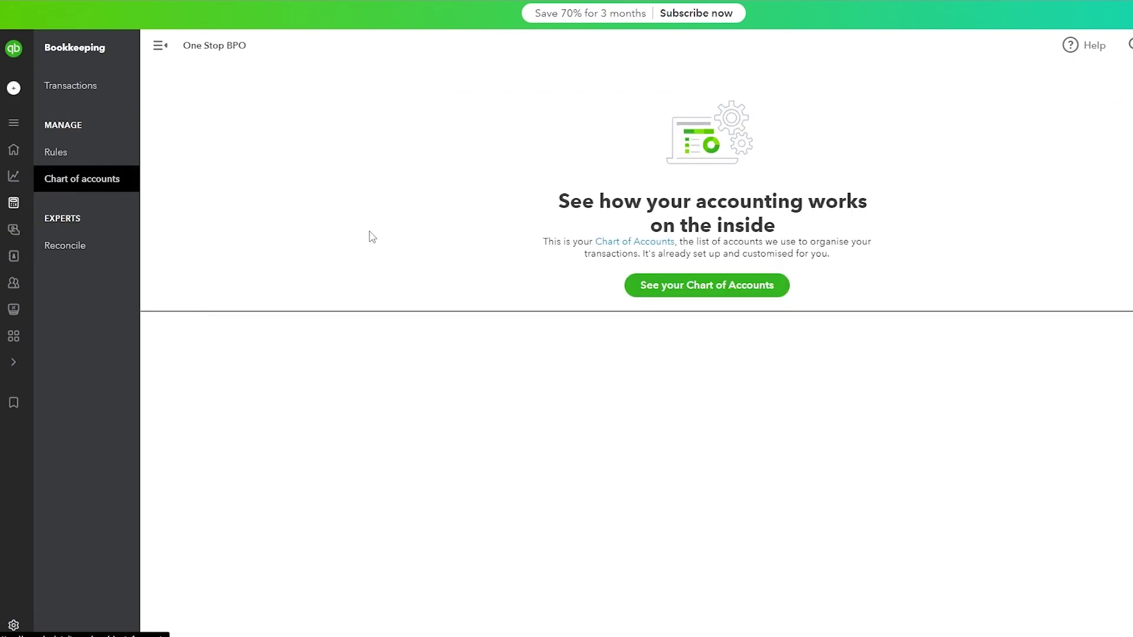
{"action": "mouse_move", "coordinate": [15, 149]}
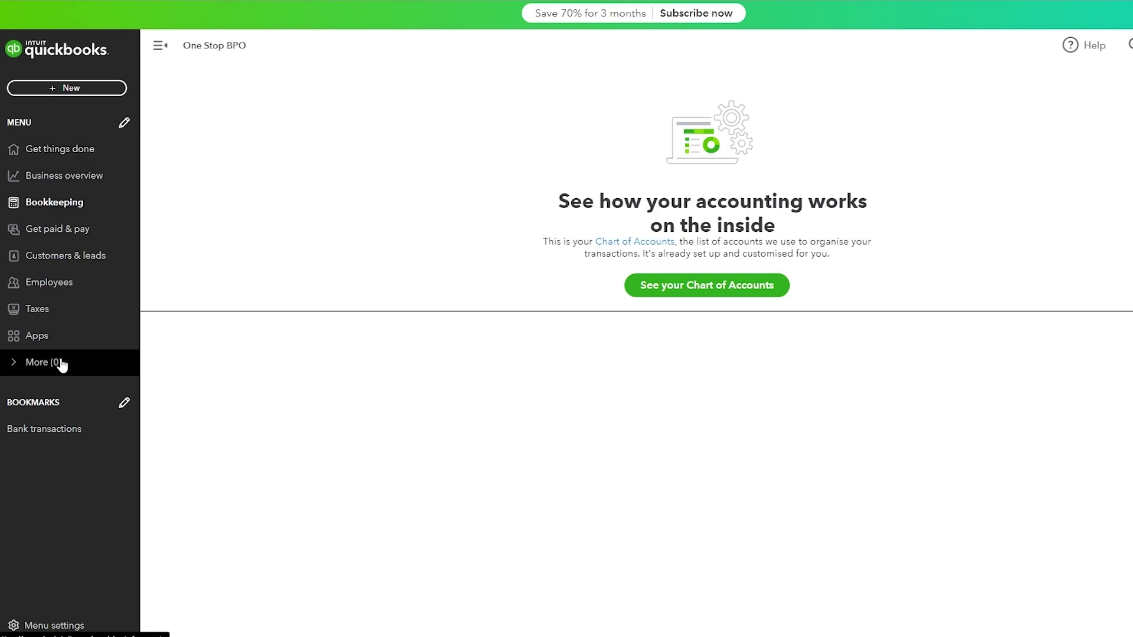
{"action": "left_click", "coordinate": [120, 183]}
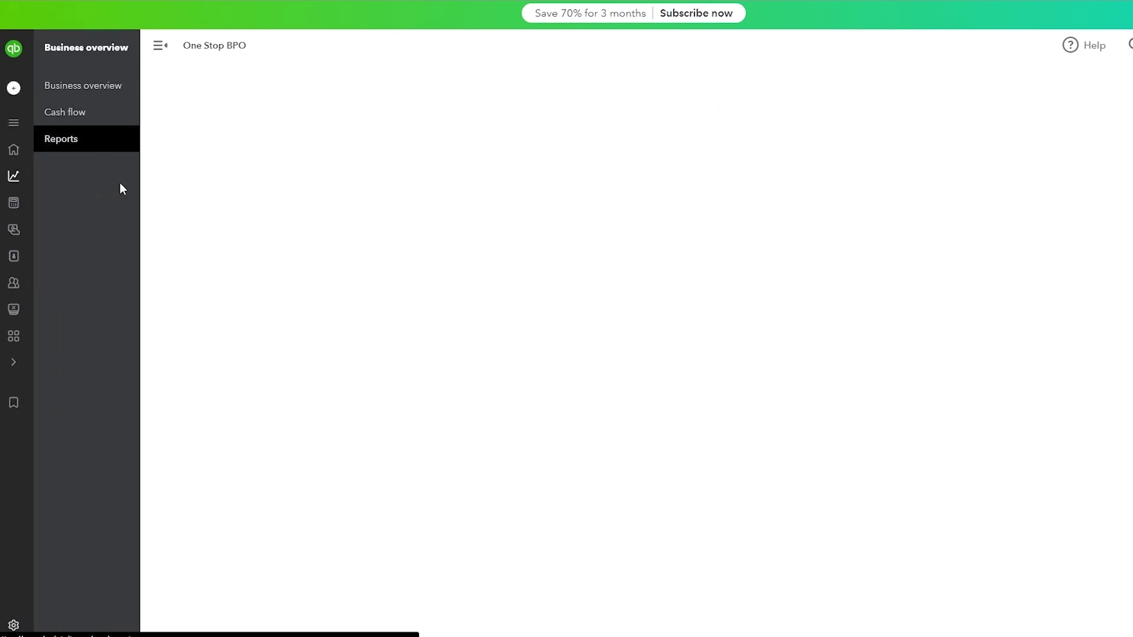